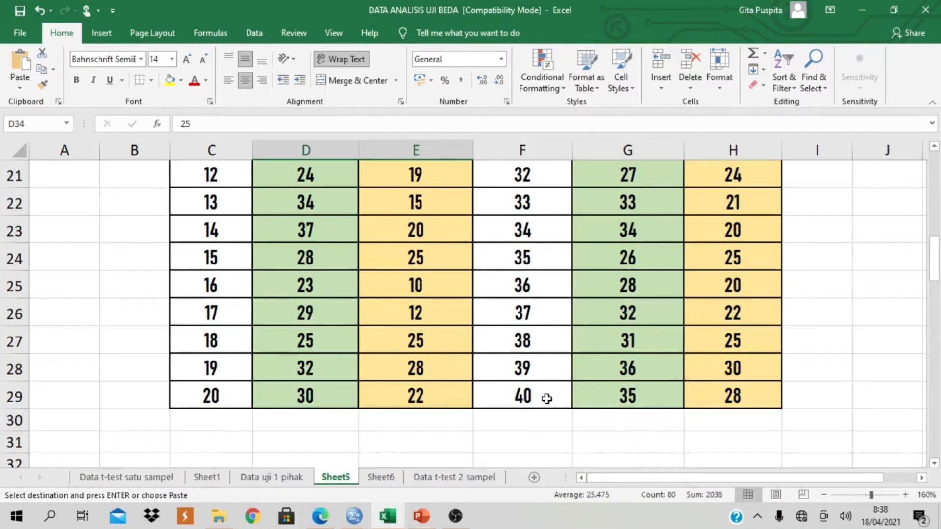
# - Look over the Sebelum and Sesudah scores of the 40 subjects in the mathematics anxiety table on Sheet5
pyautogui.scroll(6, 546, 399)
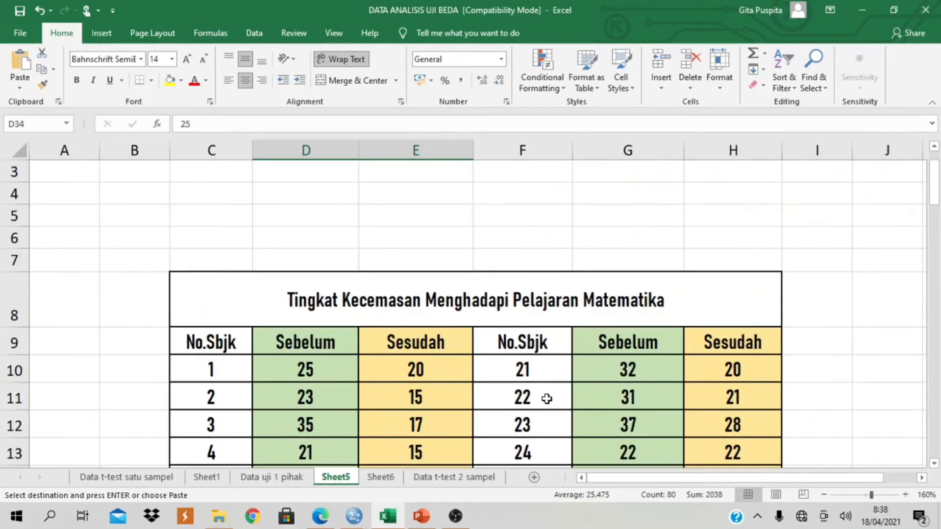
pyautogui.scroll(-1, 546, 398)
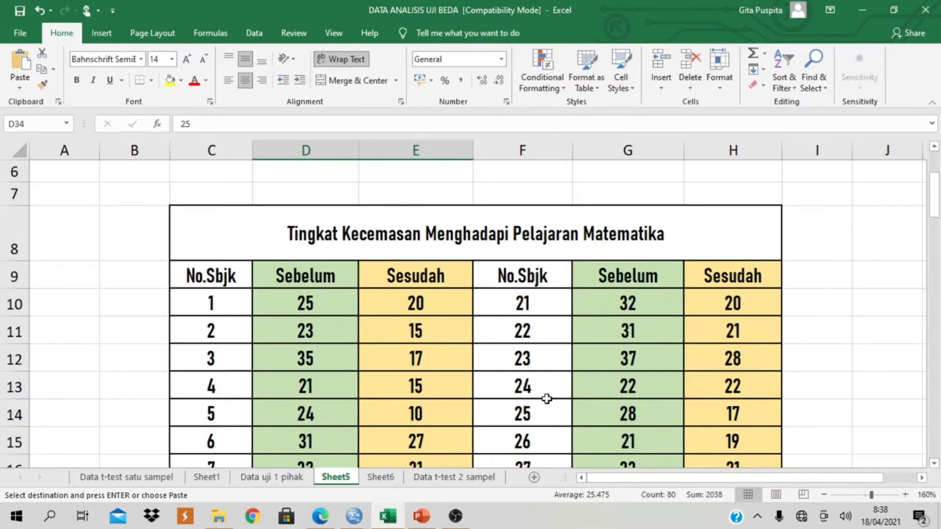
pyautogui.click(624, 485)
pyautogui.moveTo(623, 485); pyautogui.dragTo(655, 483)
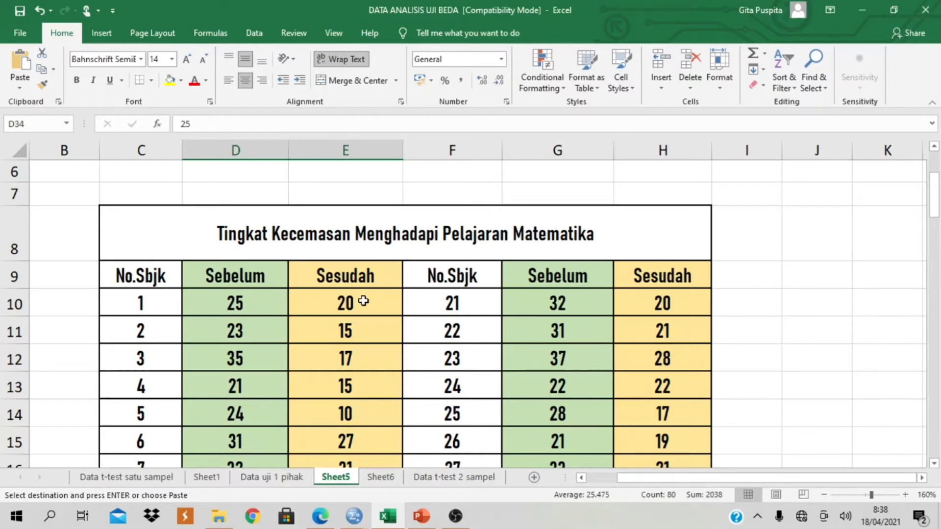
pyautogui.scroll(-1, 363, 300)
pyautogui.scroll(-2, 363, 302)
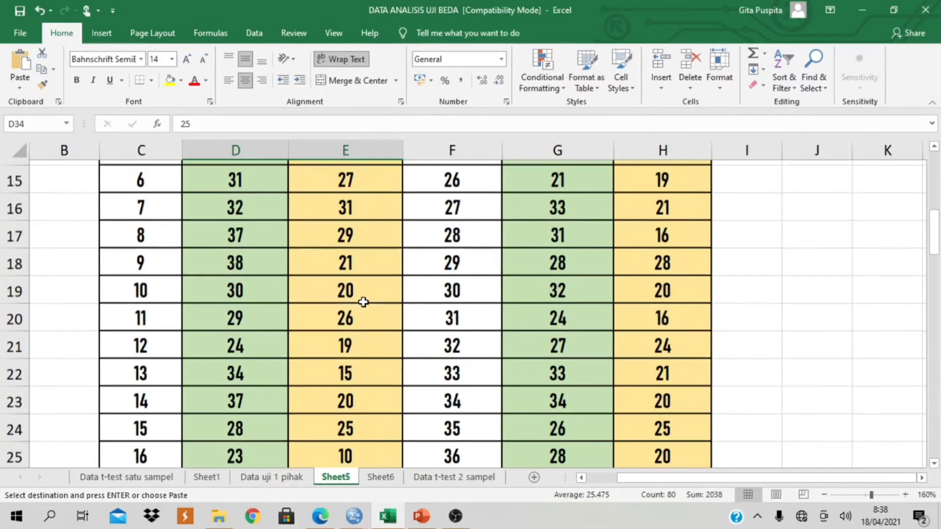
pyautogui.scroll(-1, 336, 416)
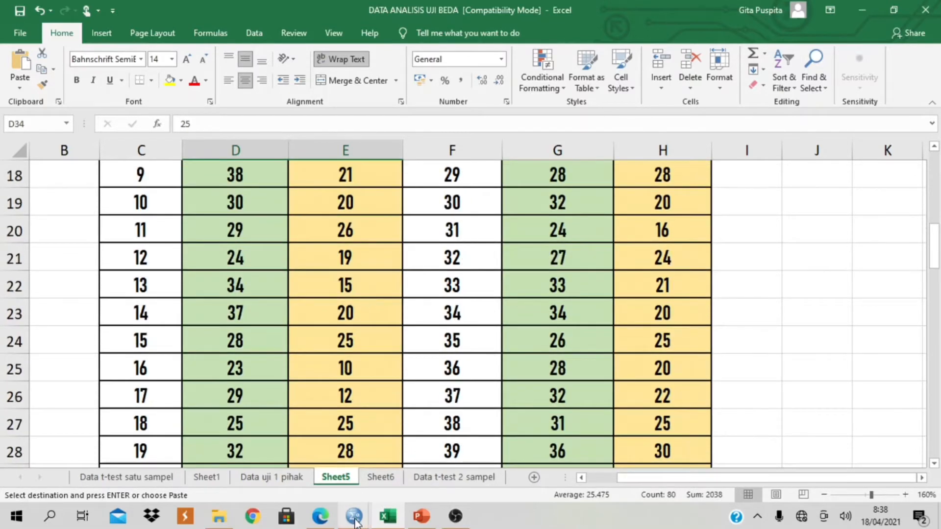
# - Switch to the SPSS Data Editor and define the first variable with the name SEBELUM
pyautogui.moveTo(354, 516)
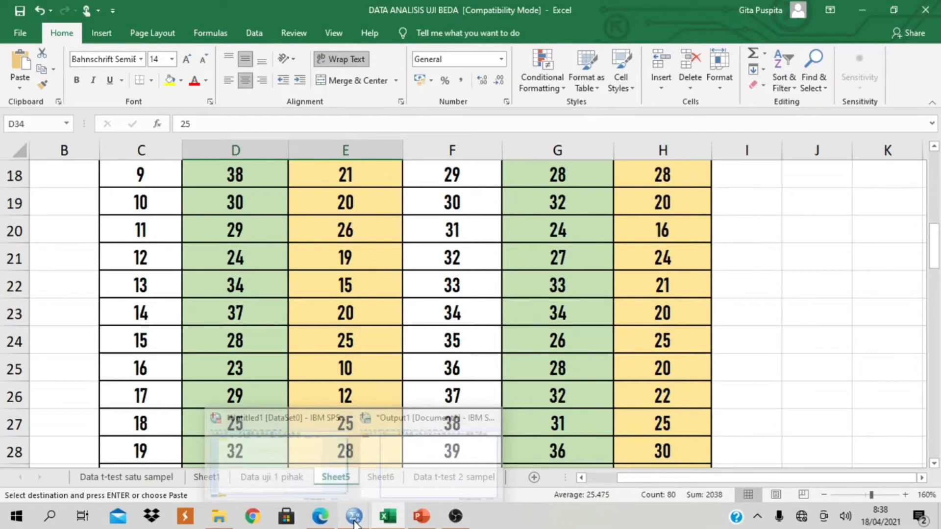
pyautogui.click(319, 457)
pyautogui.click(21, 473)
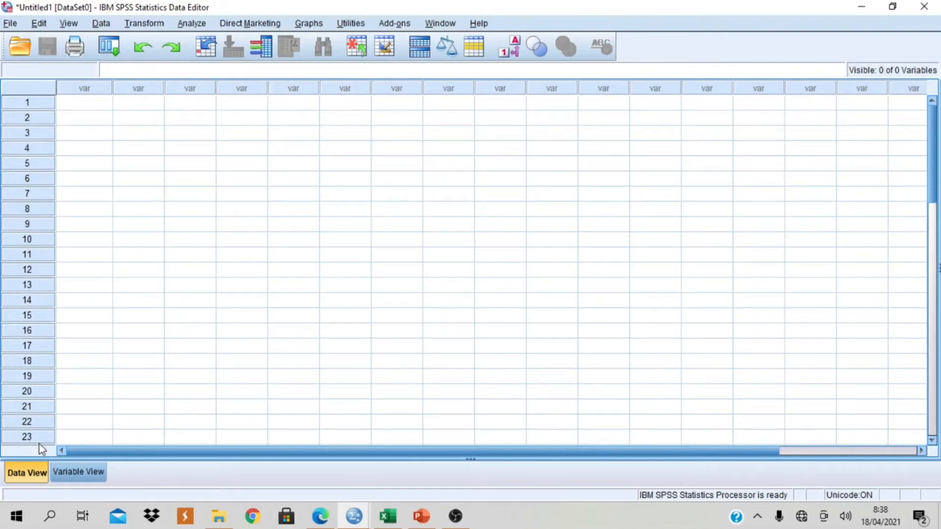
pyautogui.click(81, 474)
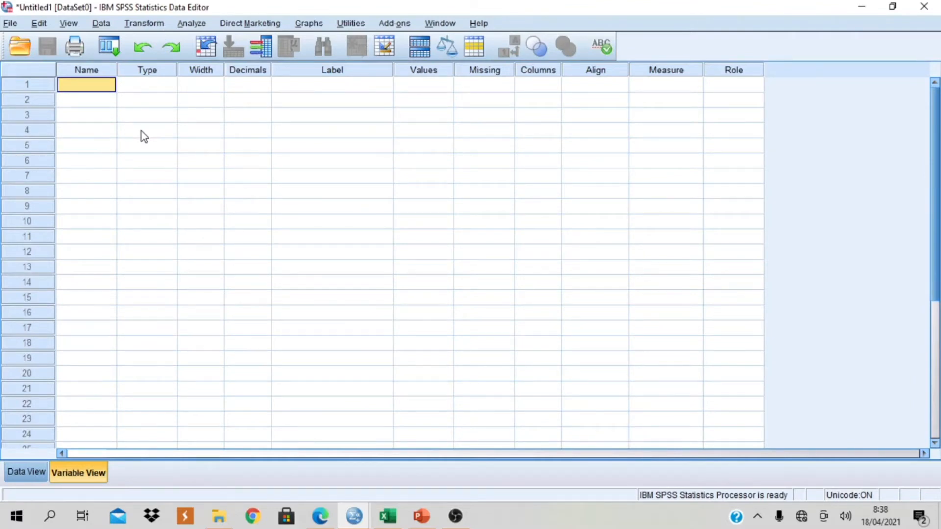
pyautogui.doubleClick(99, 91)
pyautogui.write('SEBELUM')
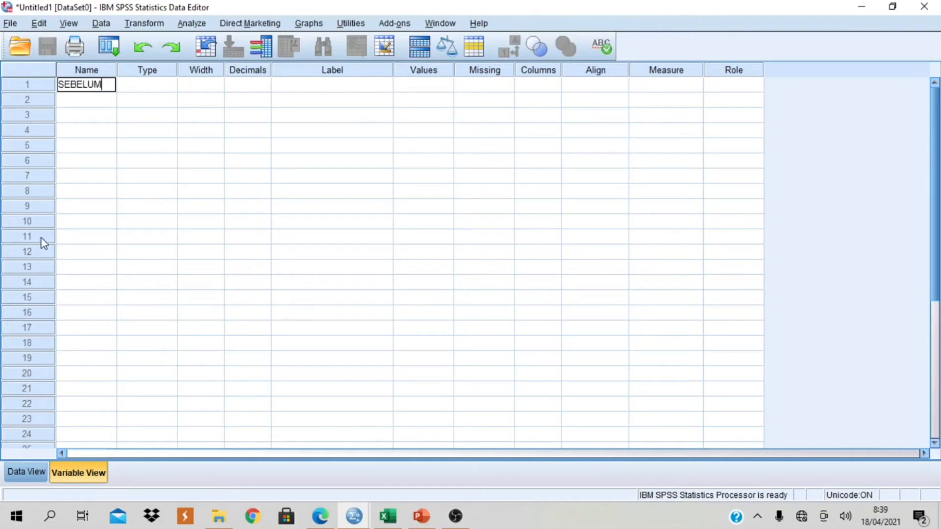
# - Label the SEBELUM variable "SEBELUM DIBERIKAN METODE CL" and set its decimals to 0
pyautogui.click(334, 86)
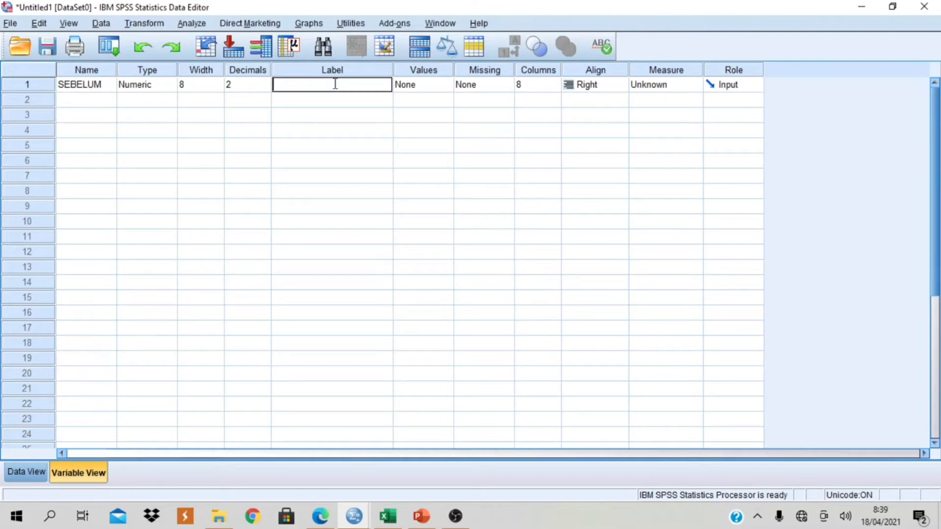
pyautogui.write('SEBELUM DIBERIKAN ME')
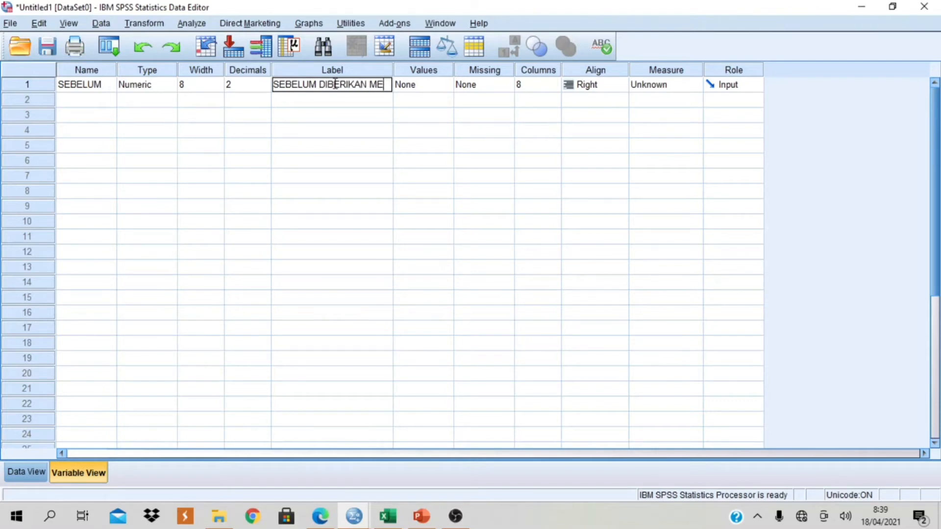
pyautogui.write('TODE CL')
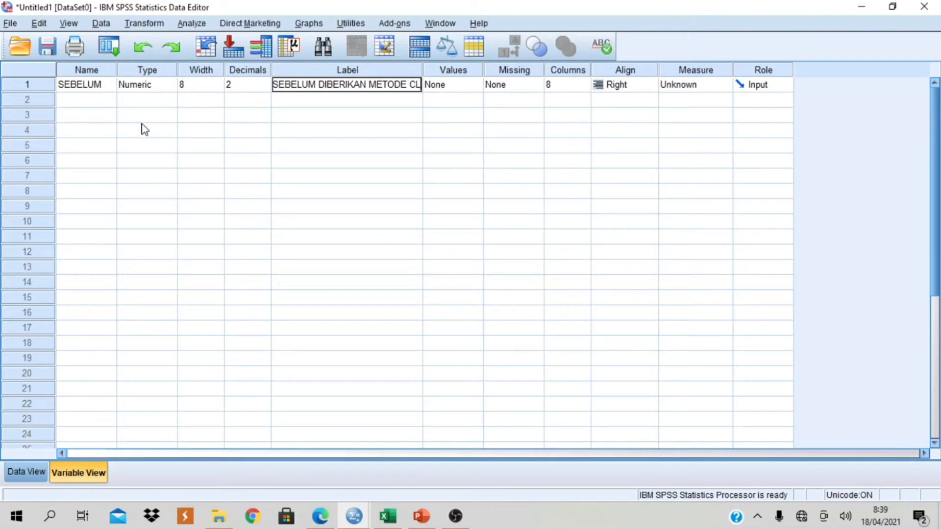
pyautogui.click(265, 89)
pyautogui.click(266, 89)
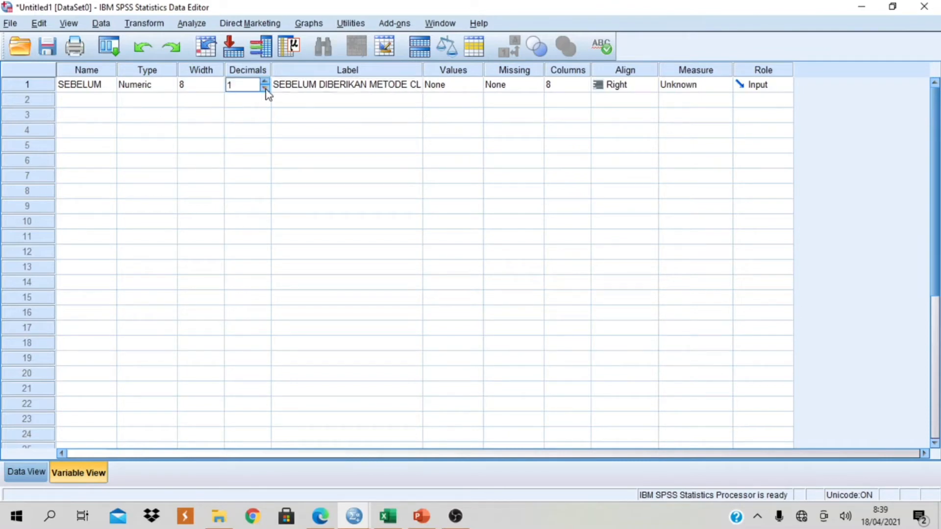
pyautogui.click(265, 90)
# - Define a second variable named SESUDAH below SEBELUM
pyautogui.click(81, 99)
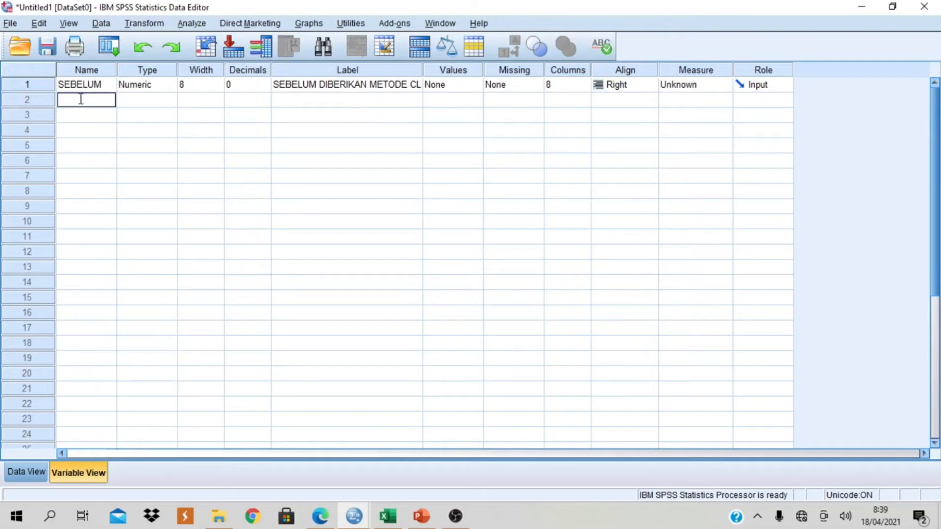
pyautogui.write('SESUDAH')
# - Label the SESUDAH variable "SESUDAH DIBERIKAN METODE CL" and set its decimals to 0
pyautogui.click(304, 102)
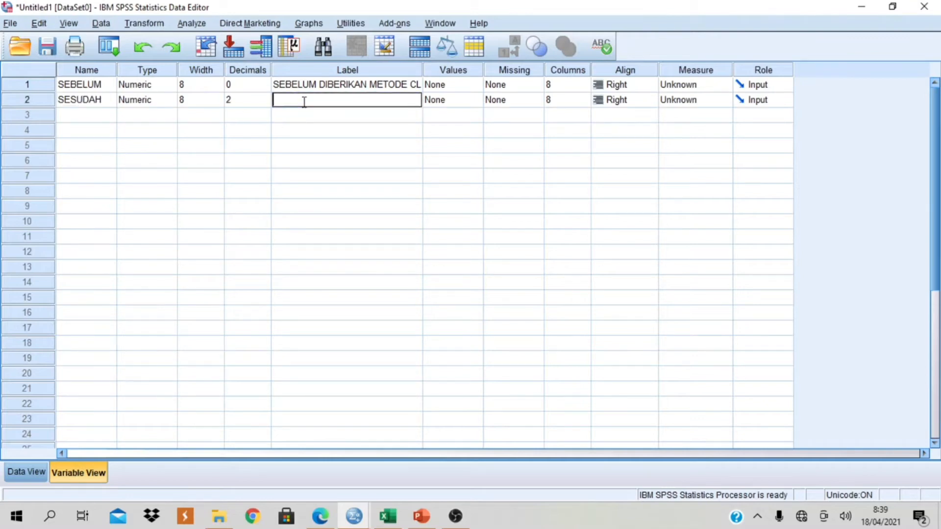
pyautogui.write('SESUDAH DIBERIKAN METO')
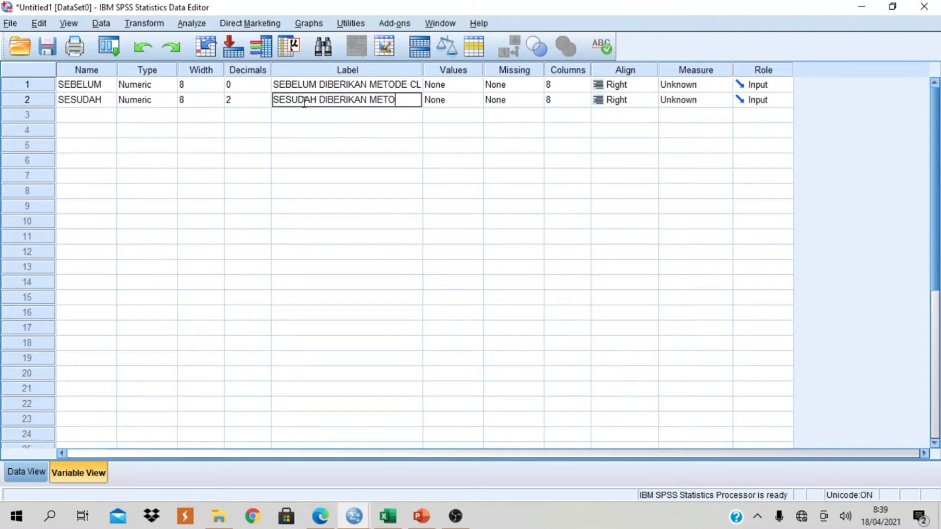
pyautogui.write('DE CL')
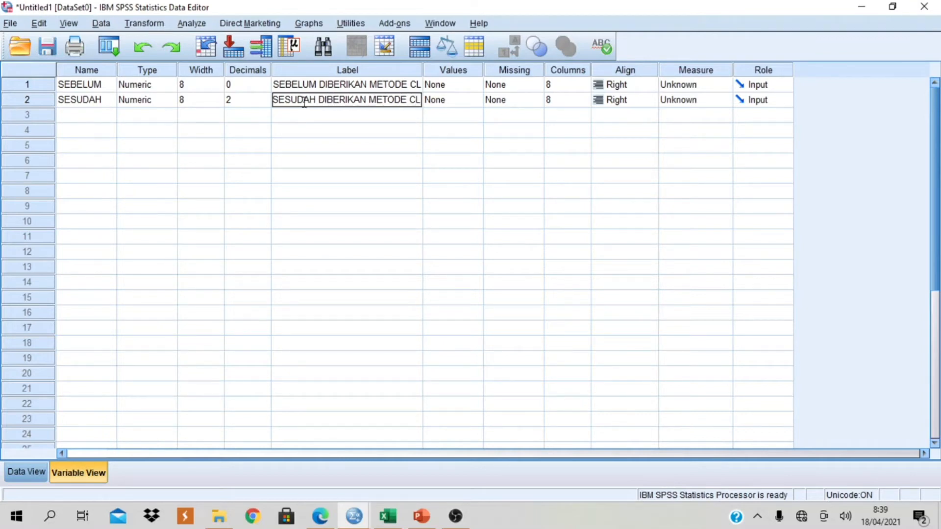
pyautogui.click(265, 103)
pyautogui.click(265, 103)
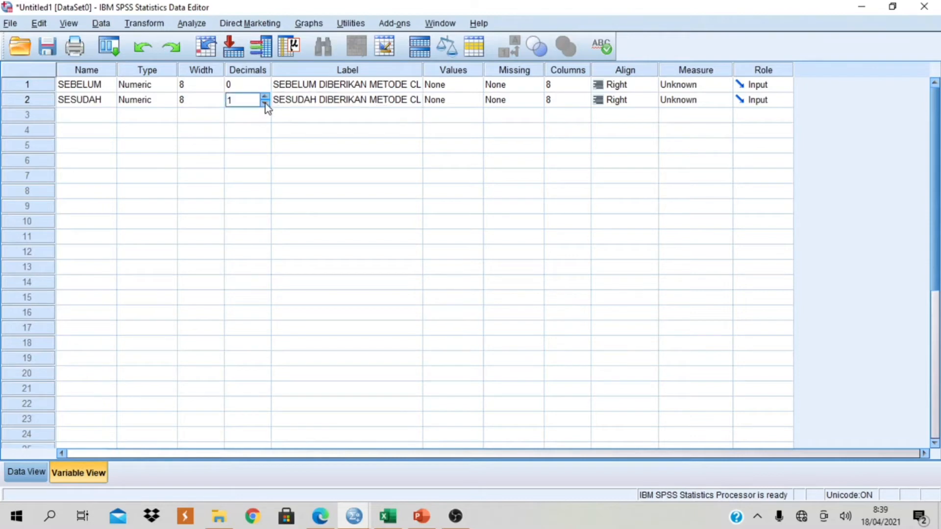
pyautogui.click(265, 103)
# - Paste the copied spreadsheet scores of all 40 subjects into the SEBELUM and SESUDAH data columns and check the rows
pyautogui.click(18, 473)
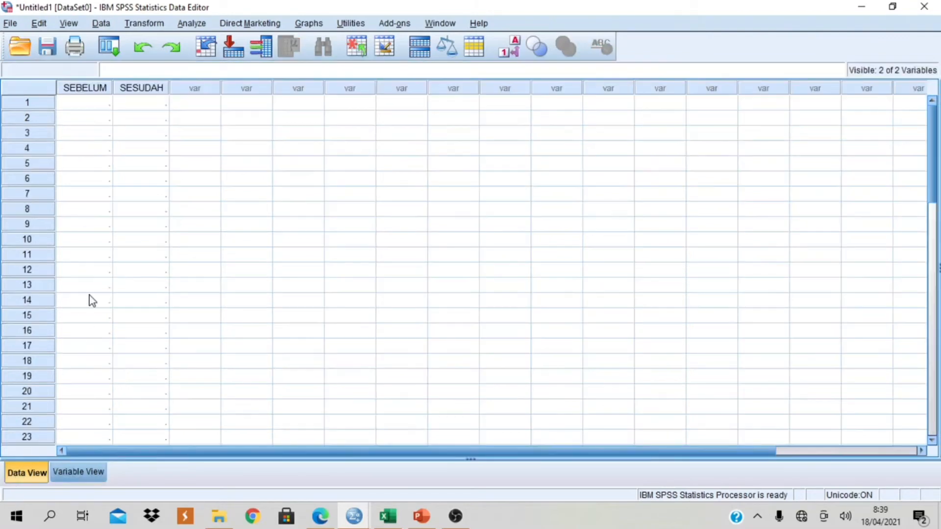
pyautogui.click(100, 104)
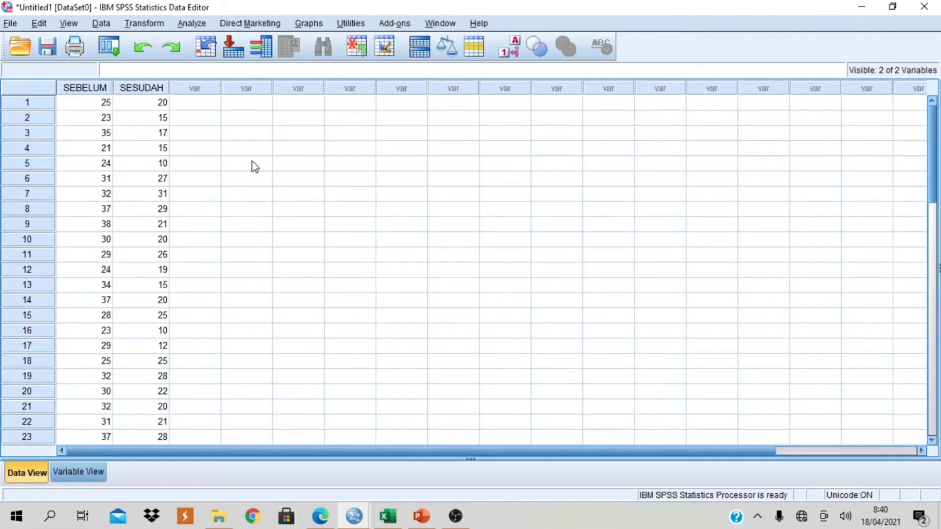
pyautogui.scroll(-6, 205, 278)
pyautogui.scroll(-3, 205, 279)
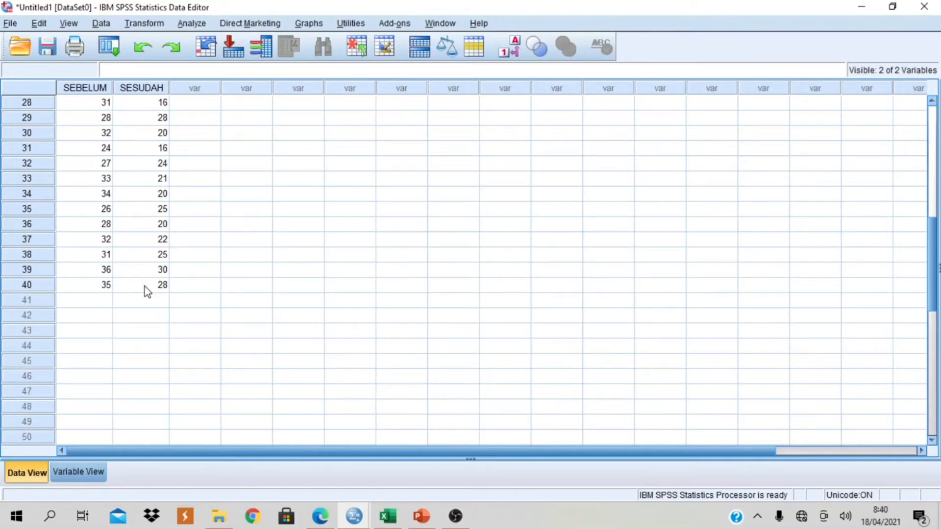
pyautogui.scroll(5, 110, 277)
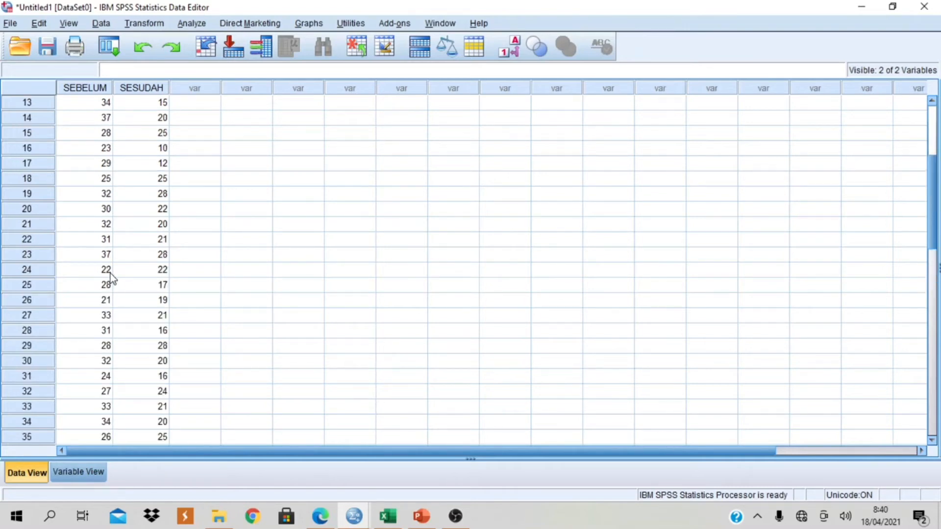
pyautogui.scroll(4, 110, 274)
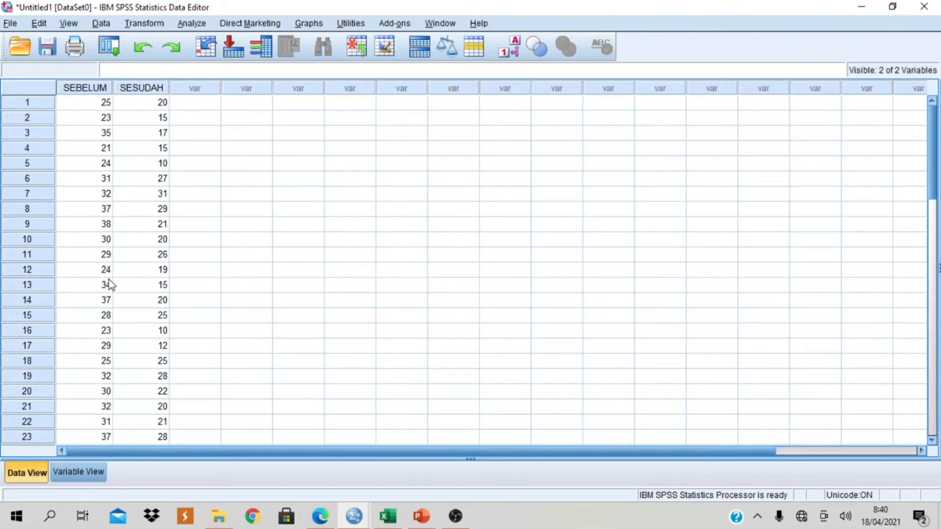
# - Set up a Paired-Samples T Test, reset the leftover pair, and pair SEBELUM with SESUDAH as the variables
pyautogui.click(191, 25)
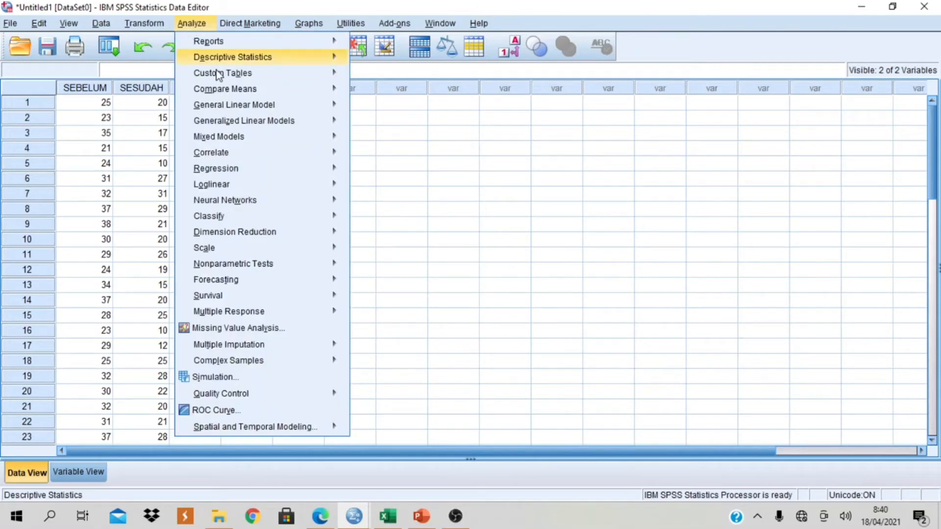
pyautogui.moveTo(336, 89)
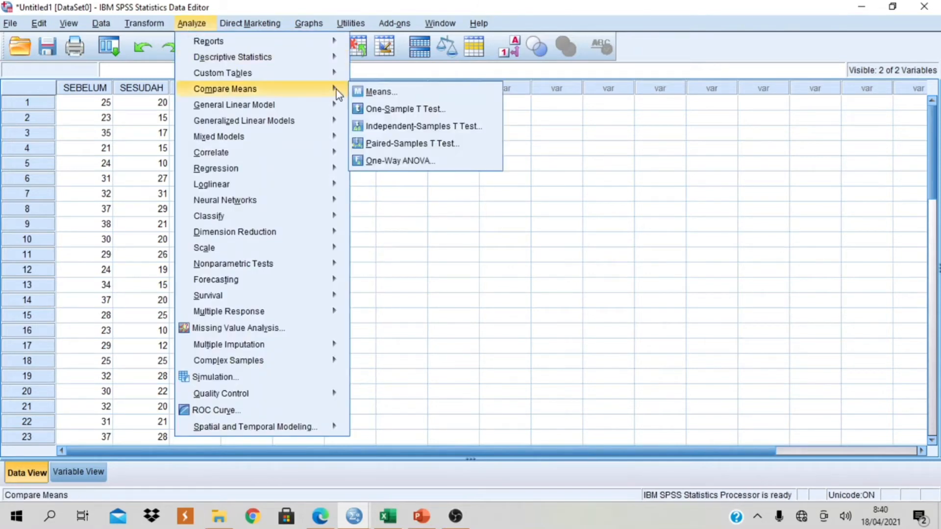
pyautogui.click(473, 146)
pyautogui.moveTo(286, 16); pyautogui.dragTo(556, 136)
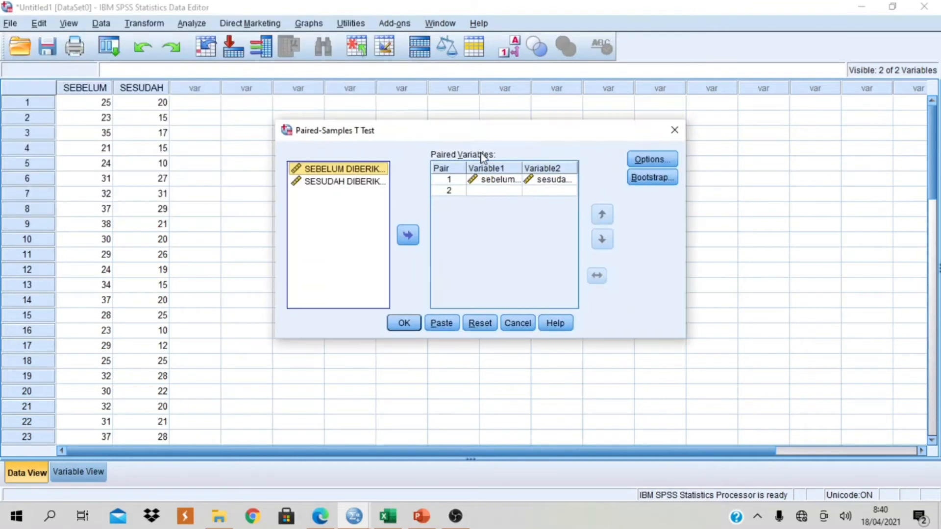
pyautogui.keyDown('ctrl'); pyautogui.click(378, 181); pyautogui.keyUp('ctrl')
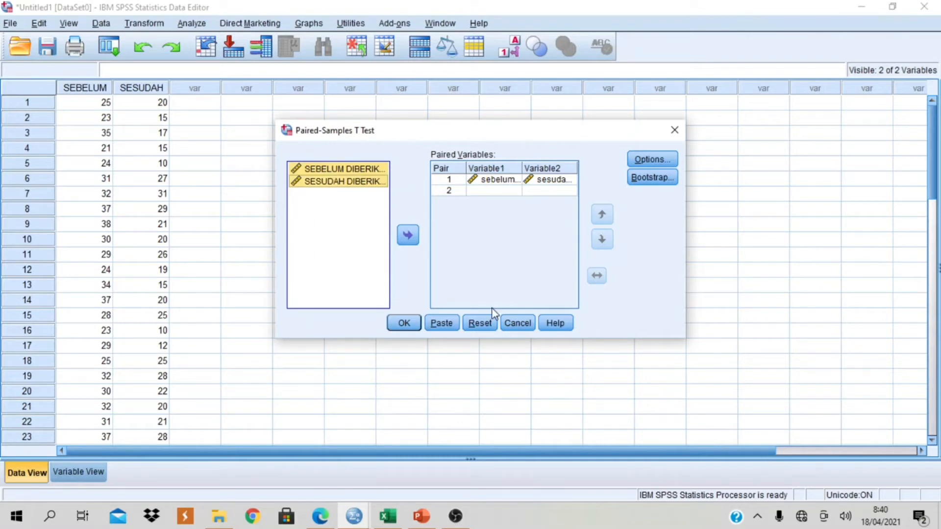
pyautogui.click(482, 325)
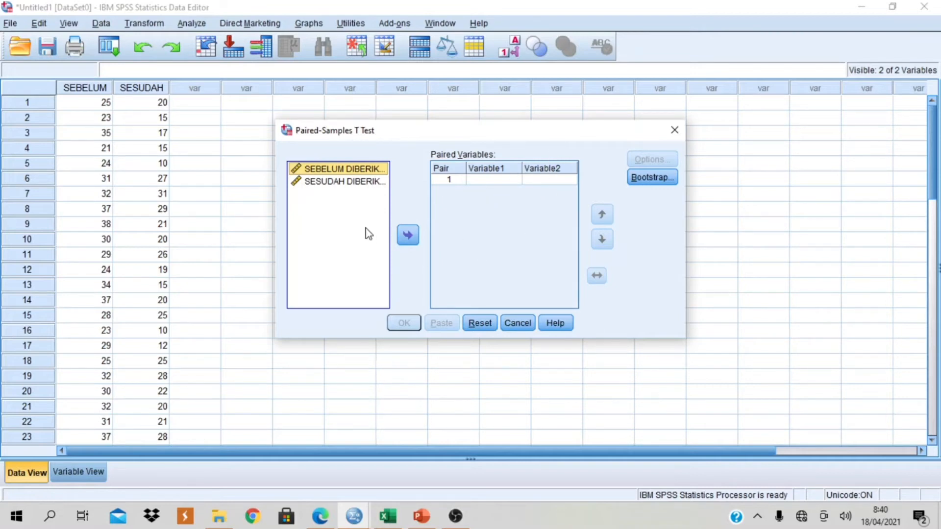
pyautogui.keyDown('ctrl'); pyautogui.click(342, 183); pyautogui.keyUp('ctrl')
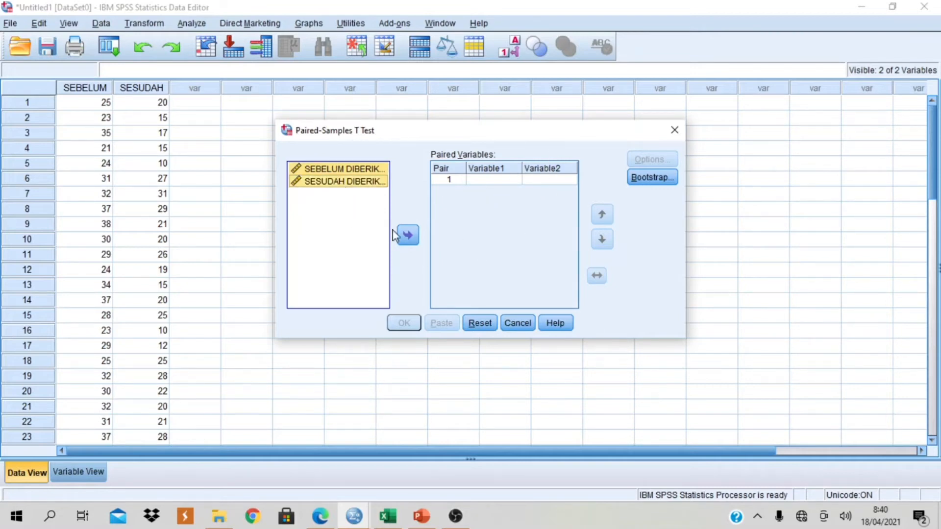
pyautogui.click(407, 236)
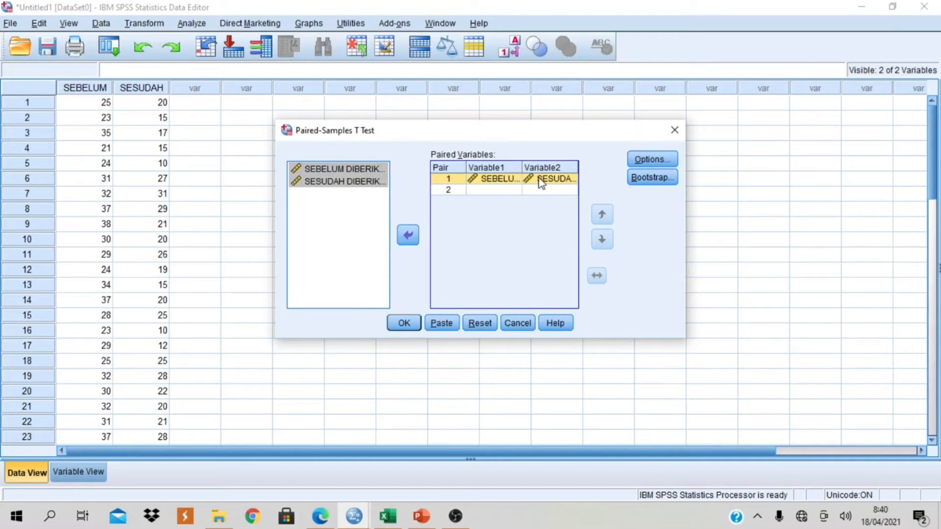
# - Accept the 95% confidence interval with cases excluded analysis by analysis, and run the paired-samples t test
pyautogui.click(651, 162)
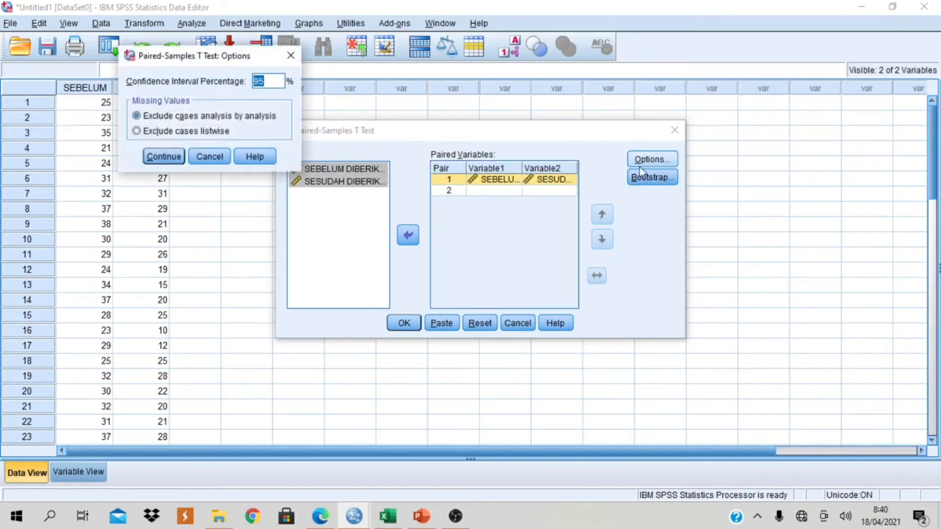
pyautogui.moveTo(177, 59); pyautogui.dragTo(471, 207)
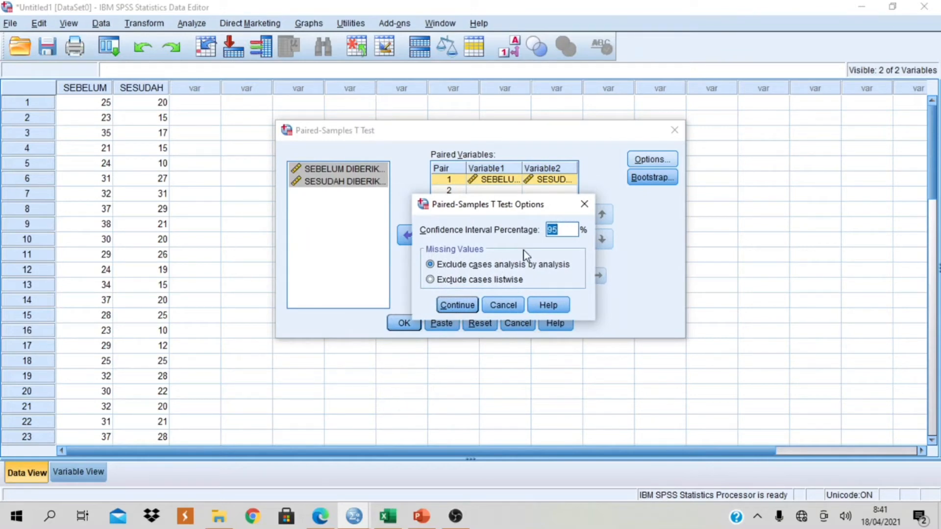
pyautogui.click(450, 309)
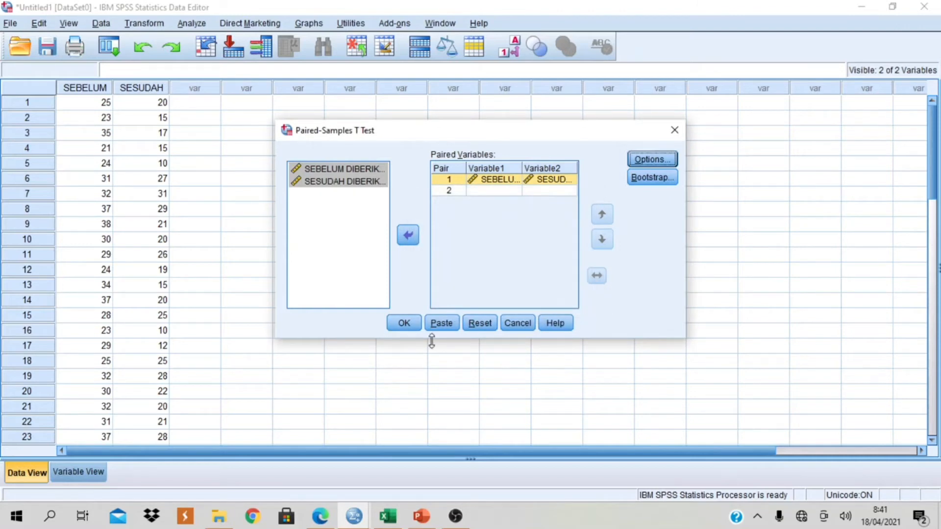
pyautogui.click(403, 324)
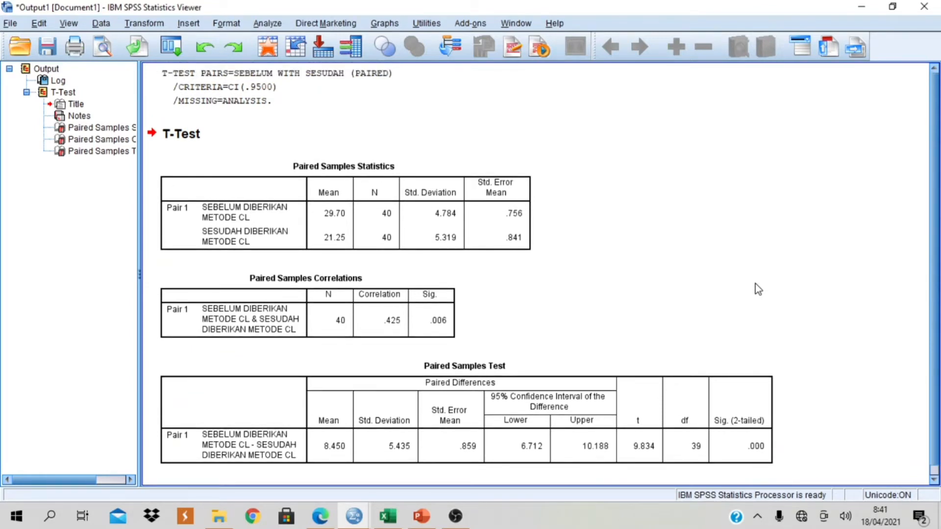
pyautogui.click(238, 223)
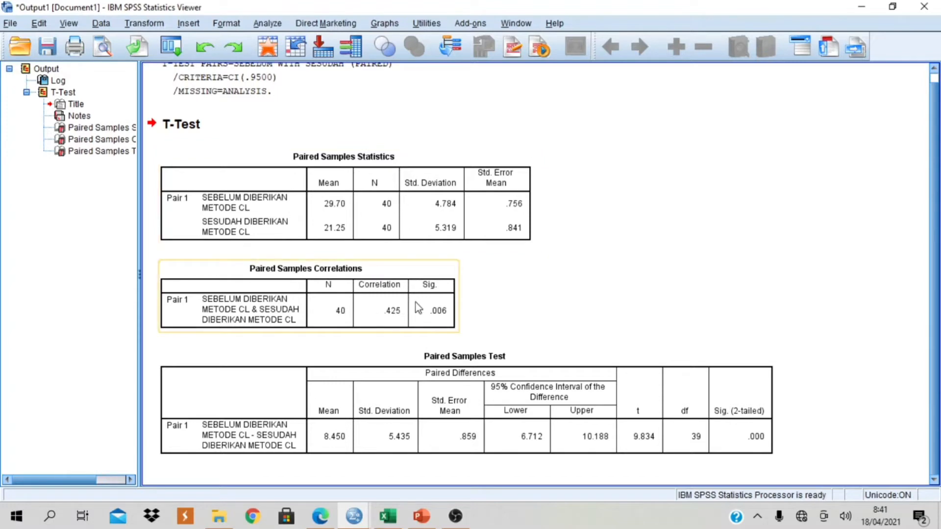
# - Examine the Paired Samples Correlations table and the Paired Samples Test table in the t-test output
pyautogui.click(396, 326)
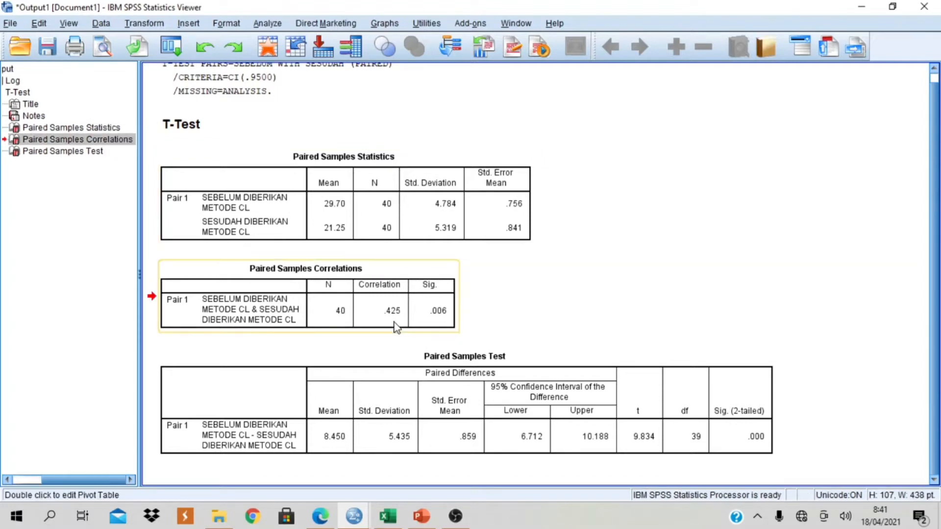
pyautogui.click(396, 400)
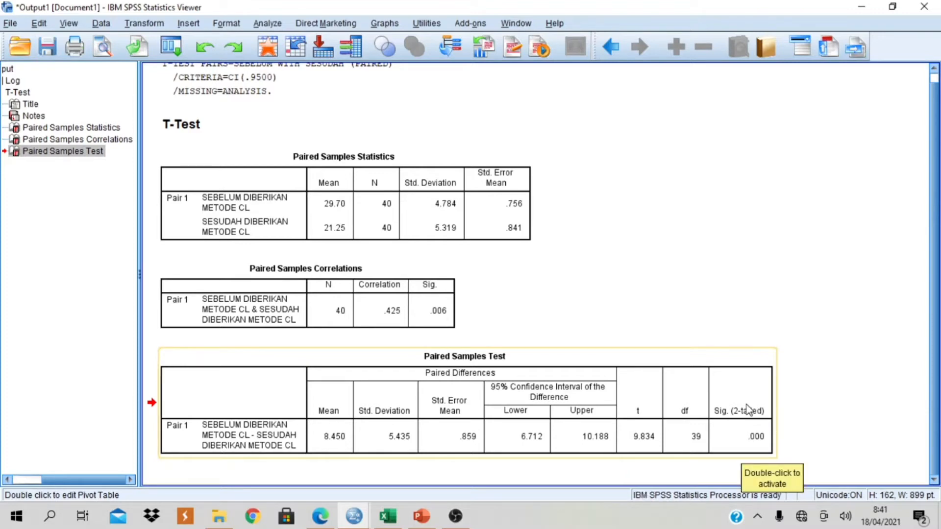
# - Switch to the PERTEMUAN 7 presentation in PowerPoint and start the slide show from slide 6, the paired-samples t-test hypotheses
pyautogui.moveTo(426, 516)
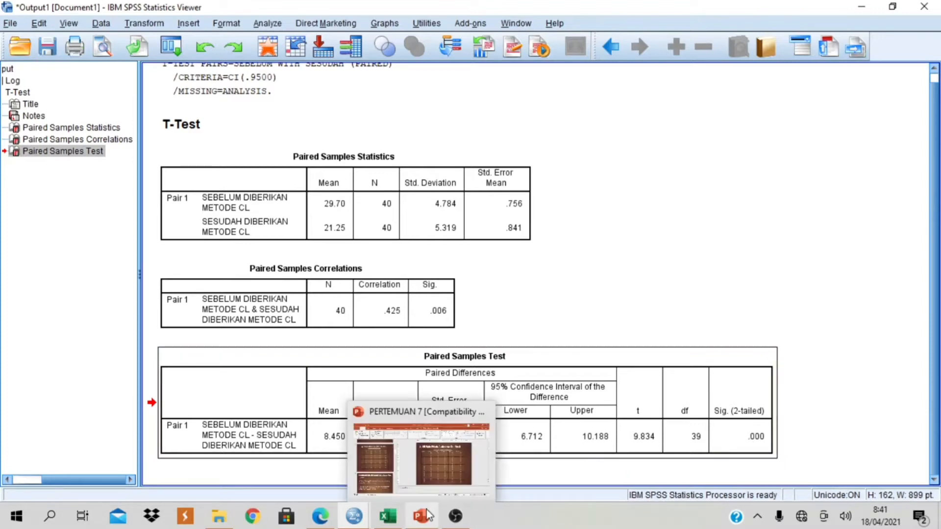
pyautogui.moveTo(419, 485)
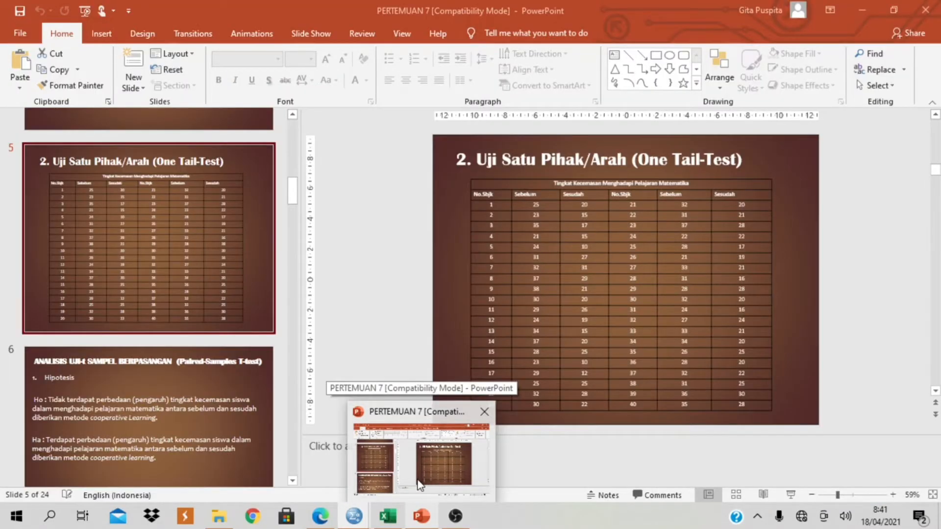
pyautogui.click(419, 483)
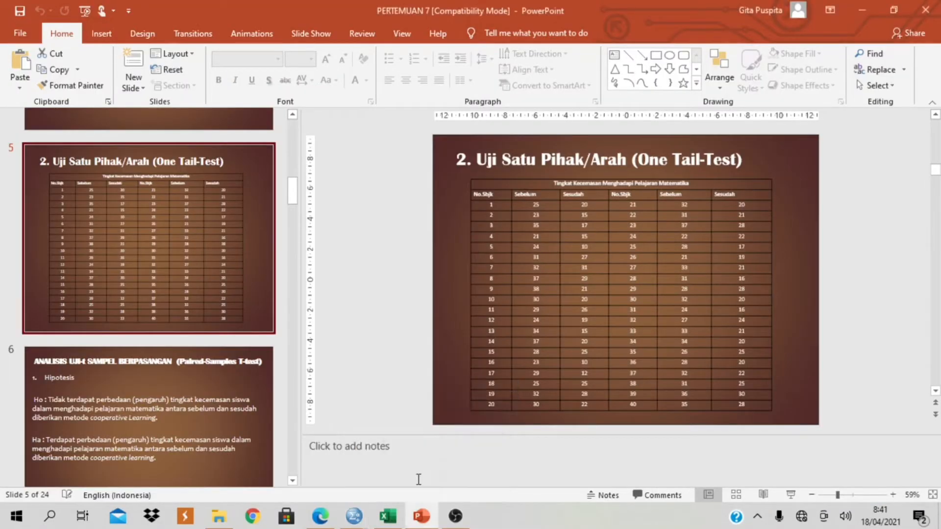
pyautogui.scroll(-2, 229, 386)
pyautogui.click(228, 386)
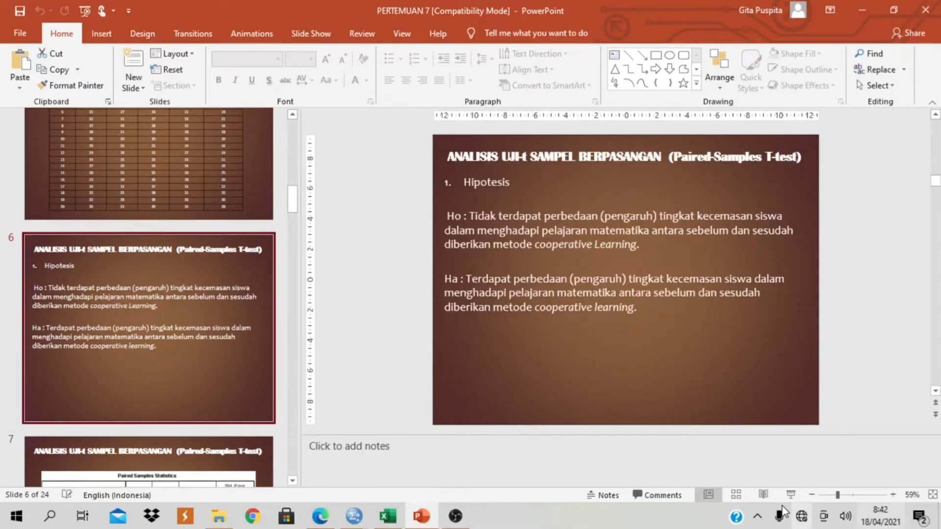
pyautogui.click(790, 495)
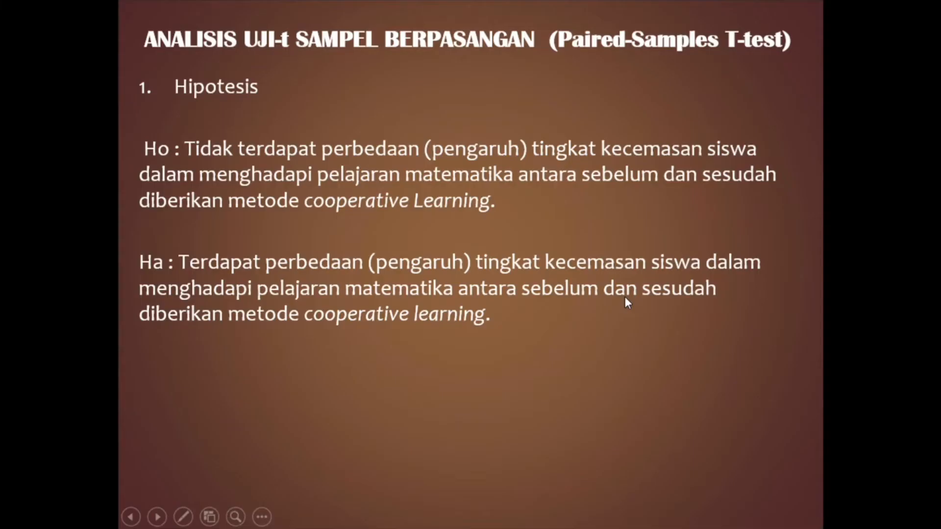
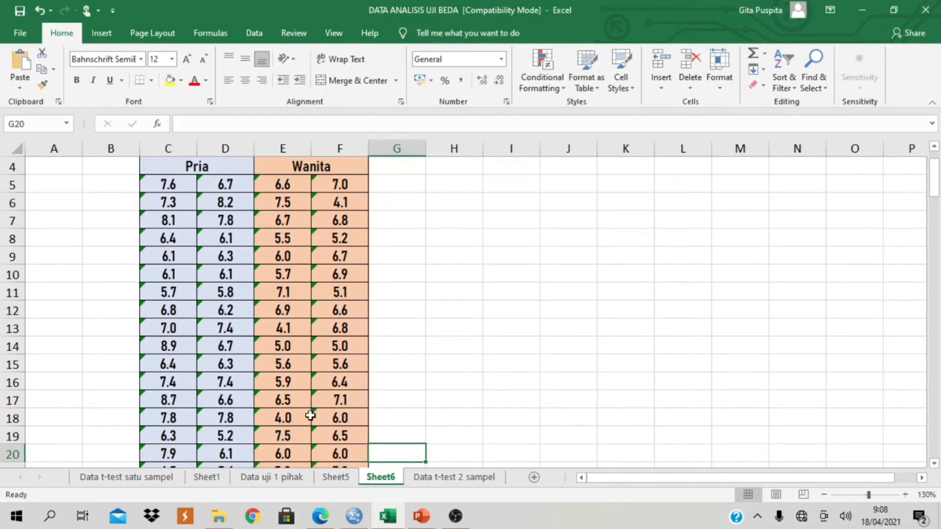
# - Examine the Pria and Wanita score table in rows 4 to 29 of Sheet6 in the Excel workbook
pyautogui.scroll(-1, 309, 417)
pyautogui.scroll(2, 237, 338)
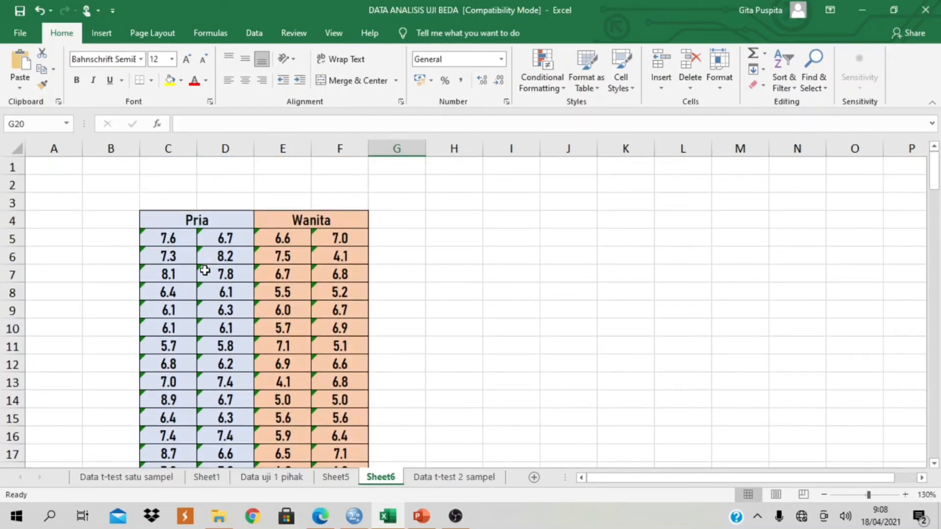
pyautogui.scroll(-1, 203, 269)
pyautogui.scroll(-3, 341, 269)
pyautogui.scroll(-2, 340, 271)
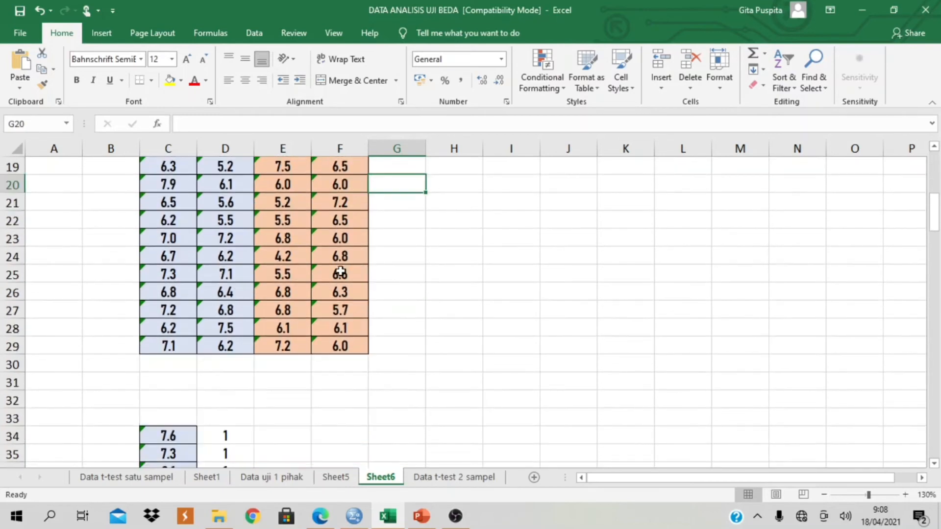
pyautogui.scroll(4, 340, 271)
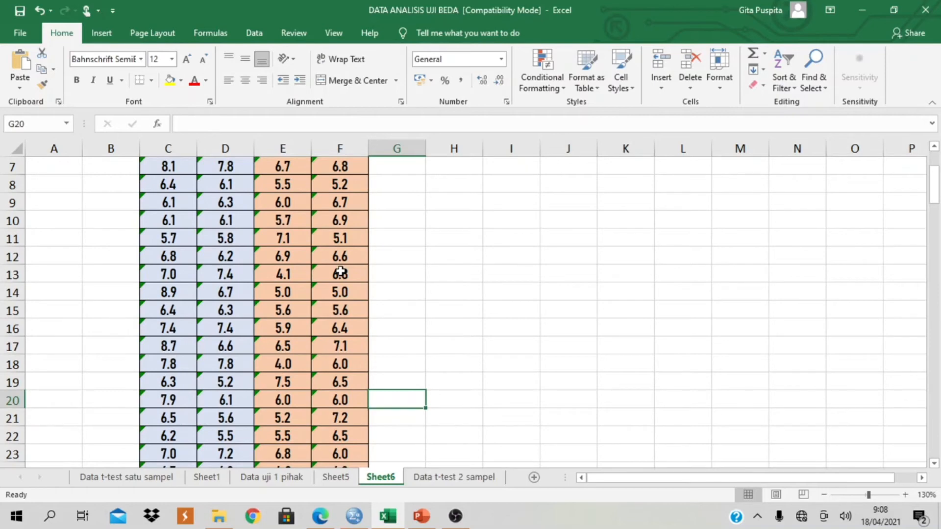
# - Switch to the empty SPSS dataset and define two variables named prestasi and gender in Variable View
pyautogui.click(354, 516)
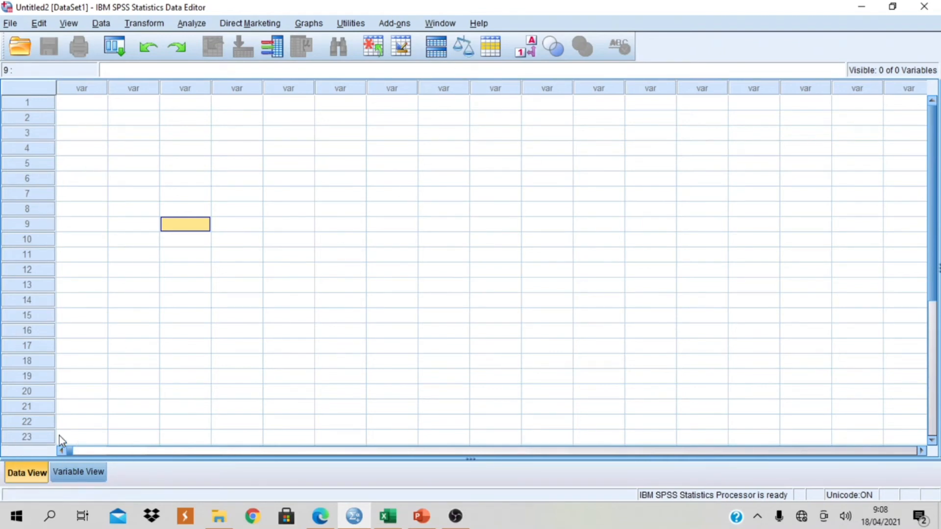
pyautogui.click(94, 472)
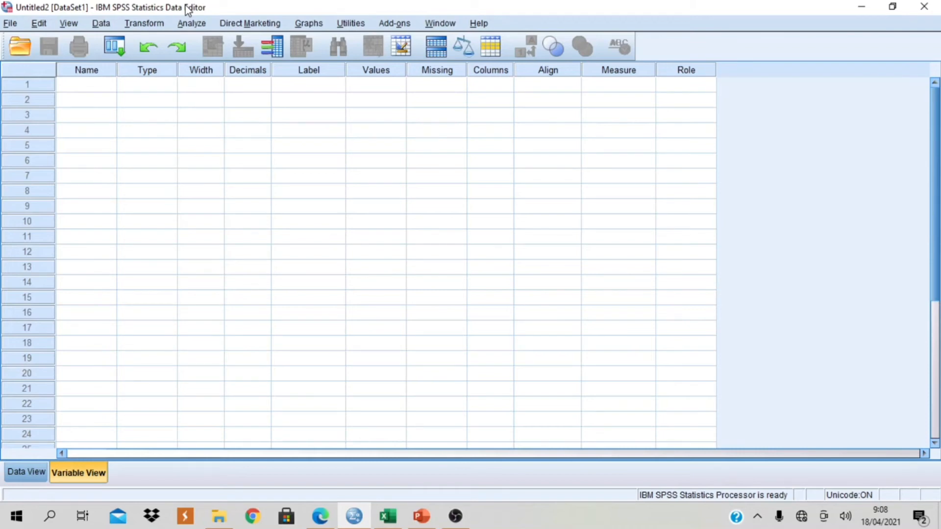
pyautogui.click(387, 520)
pyautogui.scroll(2, 296, 247)
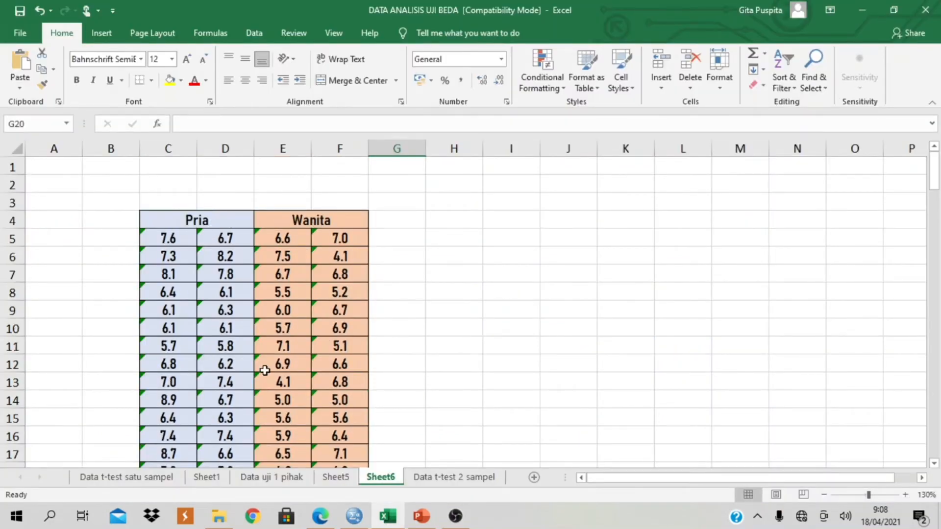
pyautogui.click(354, 517)
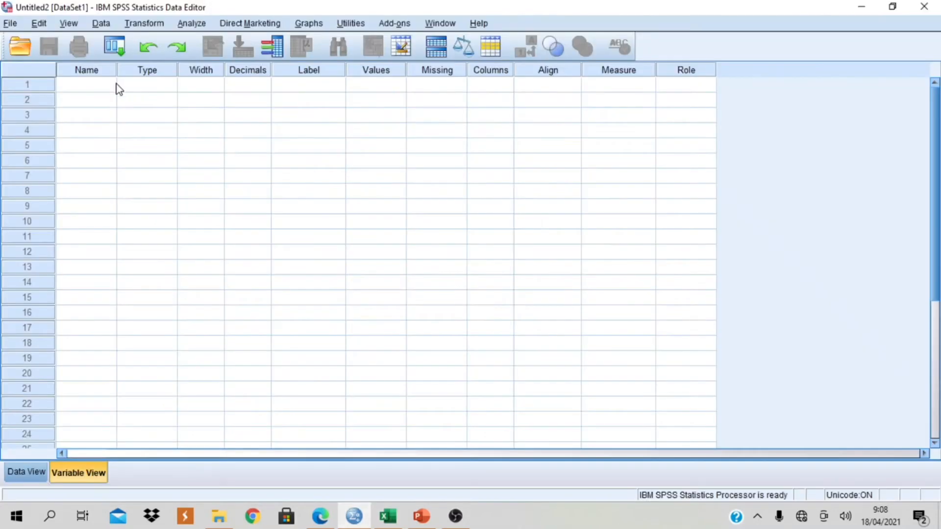
pyautogui.click(114, 84)
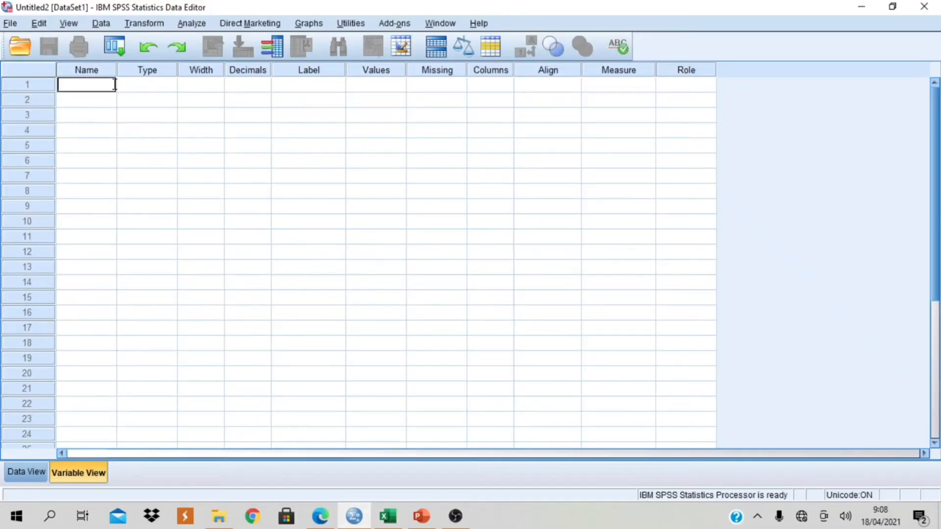
pyautogui.write('prestasi')
pyautogui.click(111, 100)
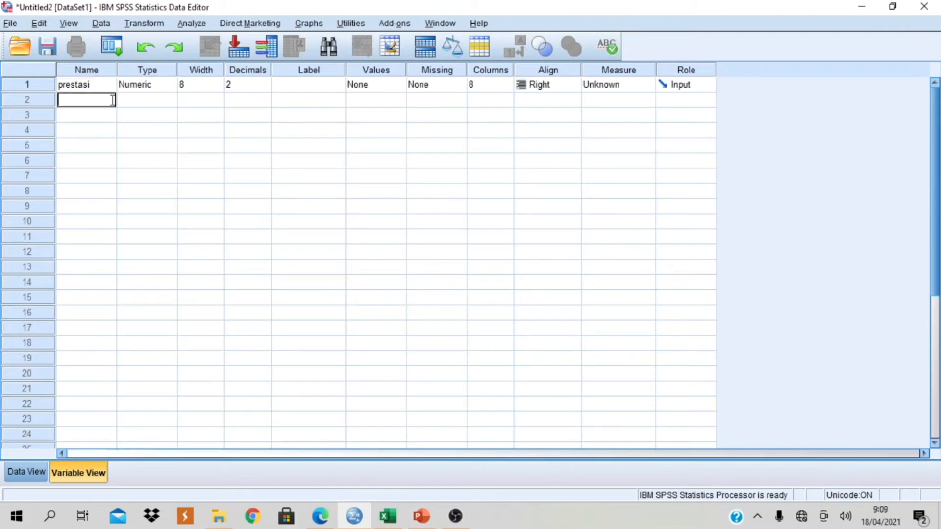
pyautogui.write('gender')
# - Label the prestasi variable "prestasi", and set the decimals to 0 for gender and 1 for prestasi
pyautogui.click(298, 84)
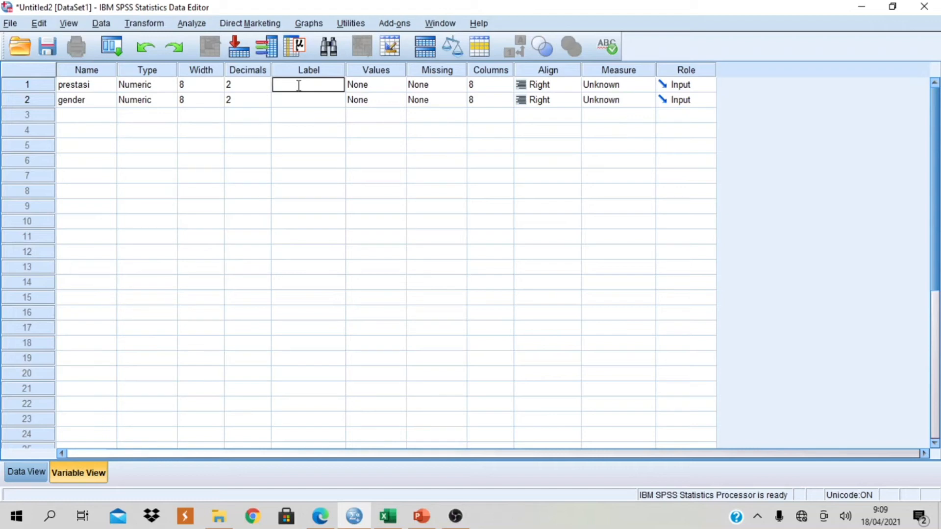
pyautogui.write('prestasi')
pyautogui.click(263, 104)
pyautogui.click(265, 103)
pyautogui.click(265, 102)
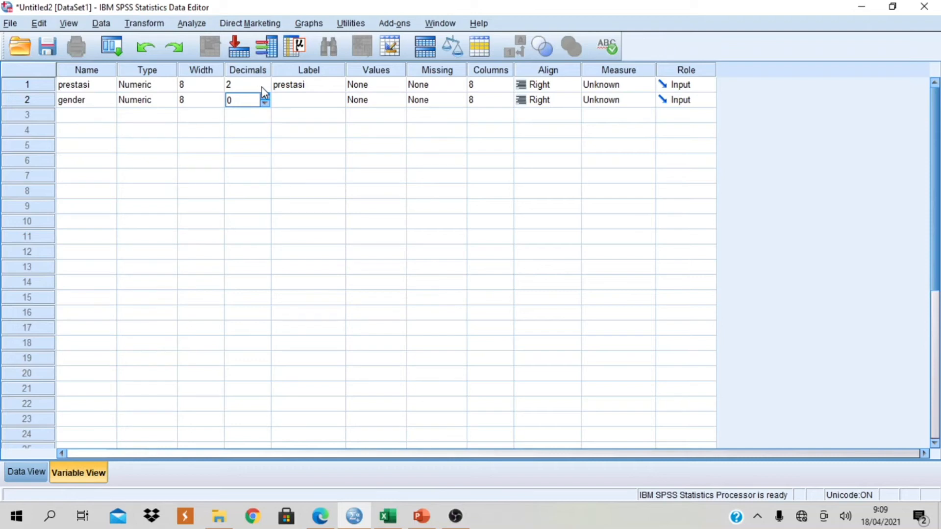
pyautogui.click(264, 90)
pyautogui.click(265, 89)
# - Give the gender variable the label "jenis kelamin"
pyautogui.click(283, 98)
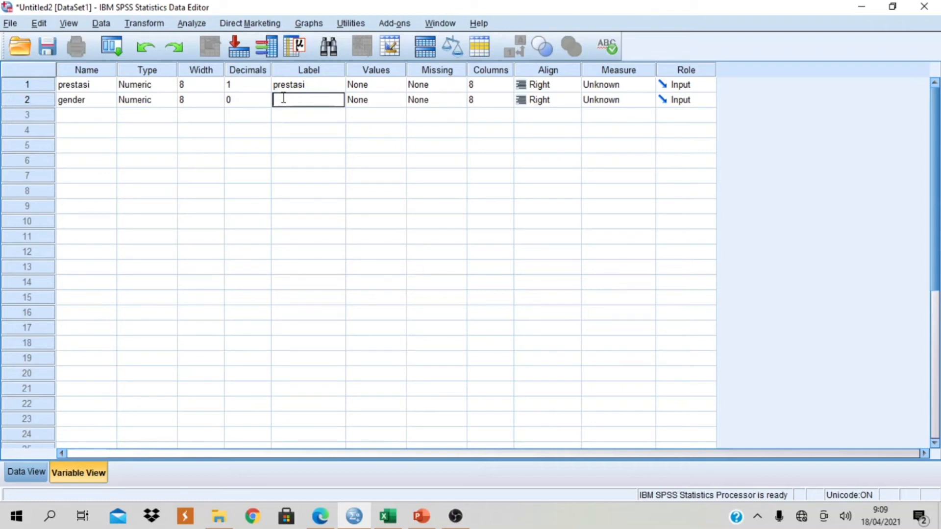
pyautogui.write('jenis kelamin')
# - Open the value labels of the gender variable and add value 1 with the label "pria"
pyautogui.doubleClick(400, 102)
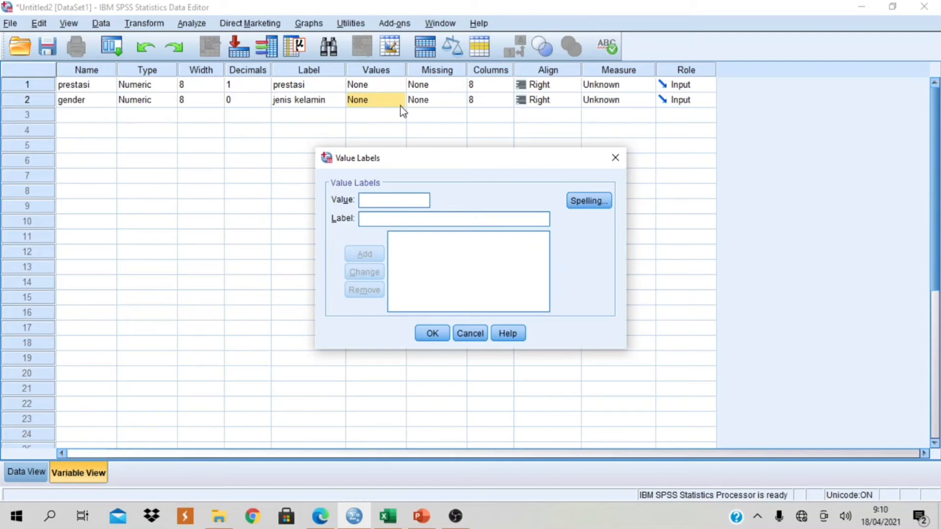
pyautogui.write('1')
pyautogui.click(412, 217)
pyautogui.write('pria')
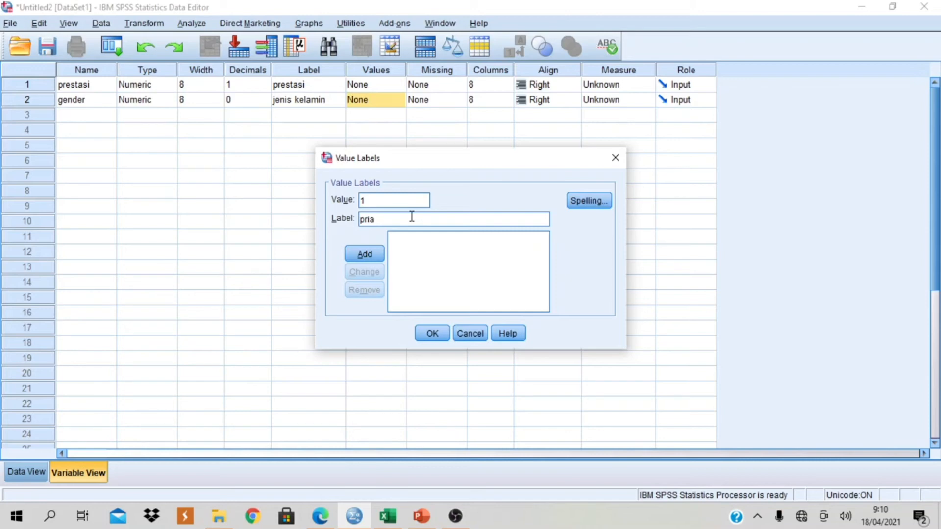
pyautogui.click(378, 257)
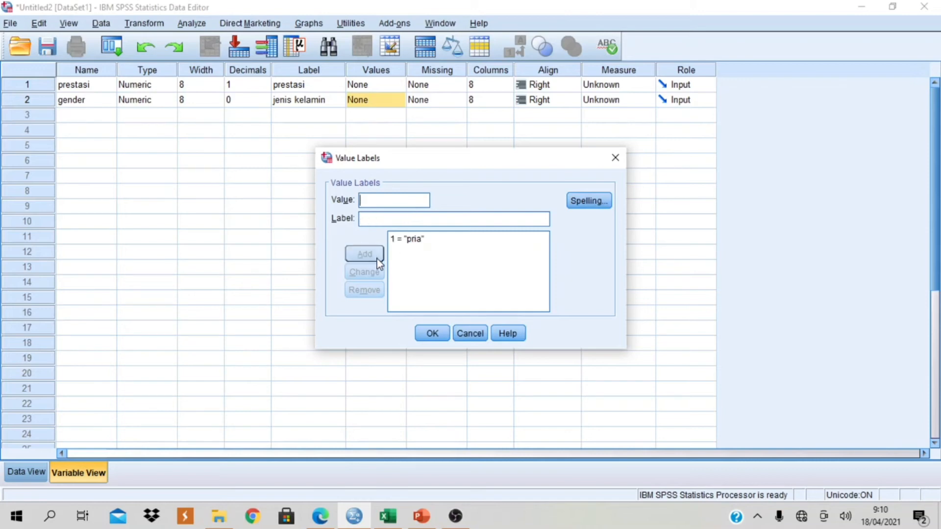
# - Add gender value 2 with the label "wanita", accept the value labels, and return to Data View
pyautogui.write('2')
pyautogui.click(366, 221)
pyautogui.write('wa')
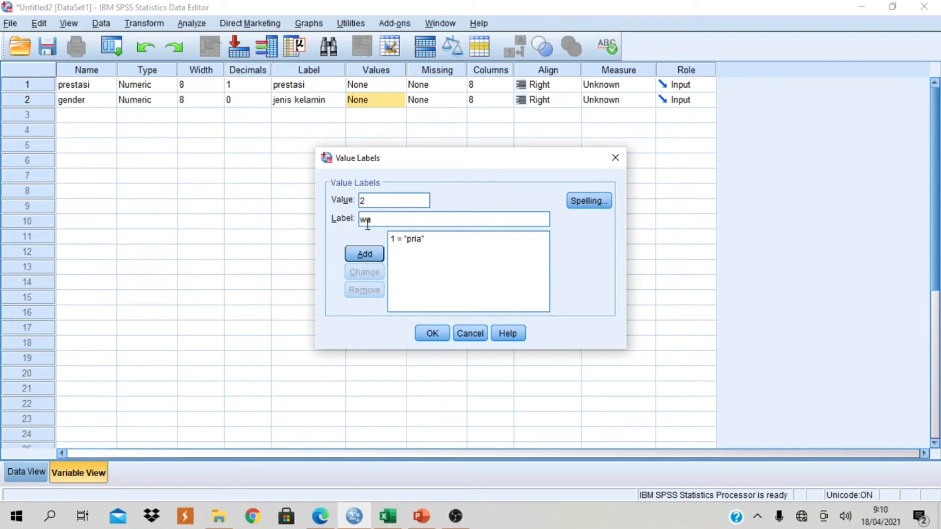
pyautogui.write('nita')
pyautogui.click(372, 254)
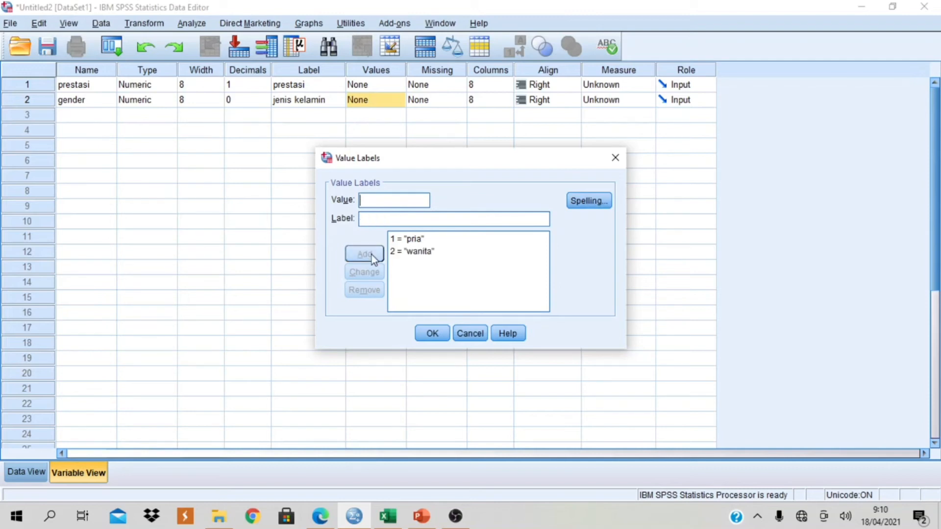
pyautogui.click(437, 337)
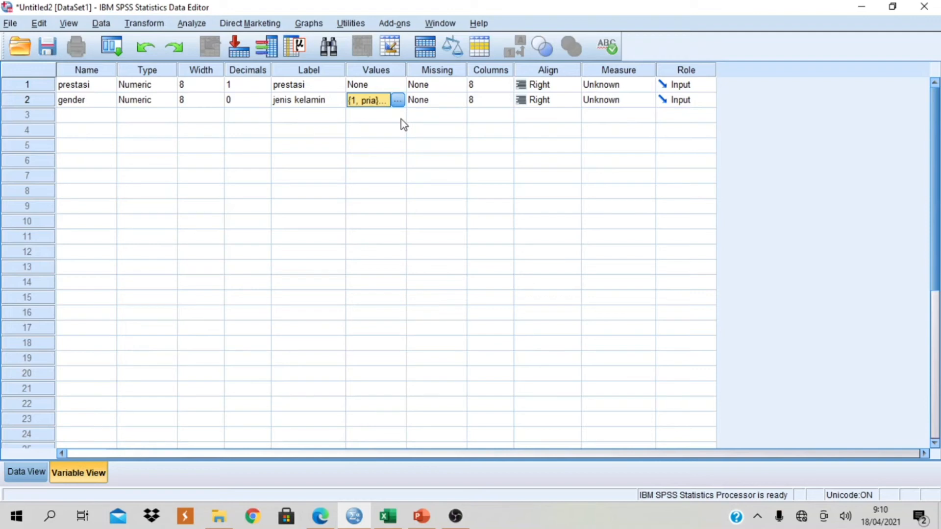
pyautogui.click(33, 472)
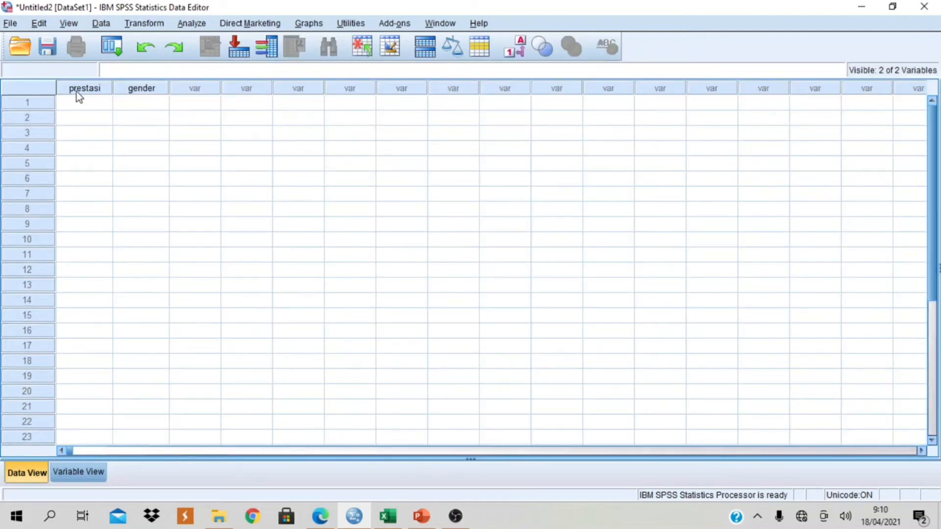
# - Switch to Excel and examine the stacked scores and their gender codes in columns C and D of Sheet6, from row 34 to 133
pyautogui.click(387, 517)
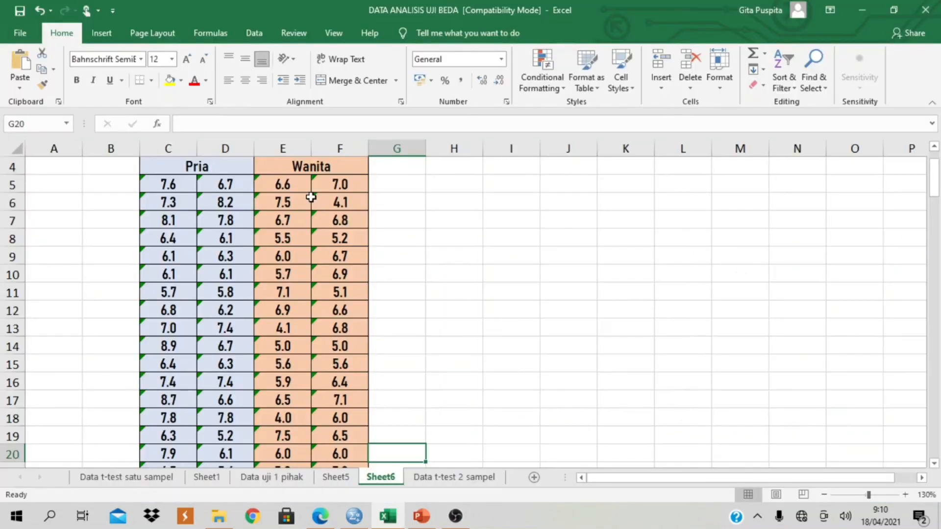
pyautogui.scroll(-5, 306, 385)
pyautogui.click(305, 385)
pyautogui.scroll(-2, 305, 385)
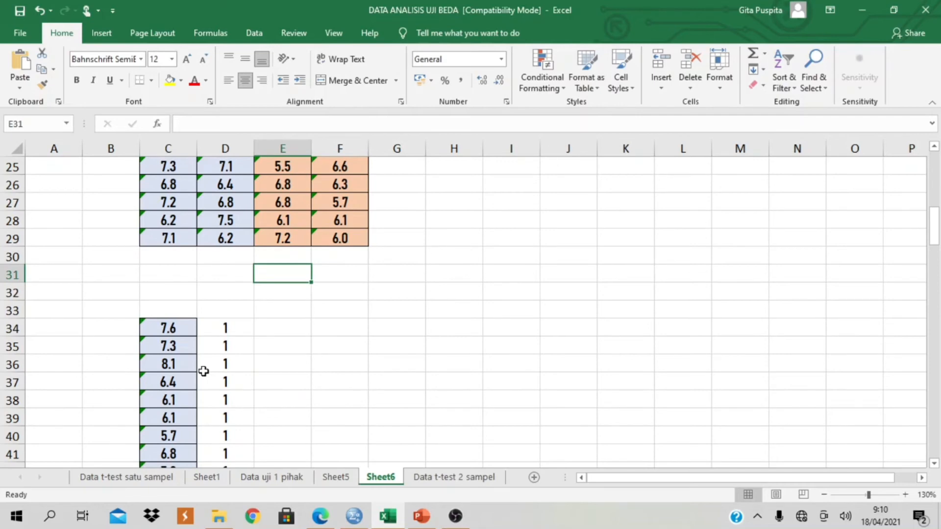
pyautogui.scroll(-5, 203, 371)
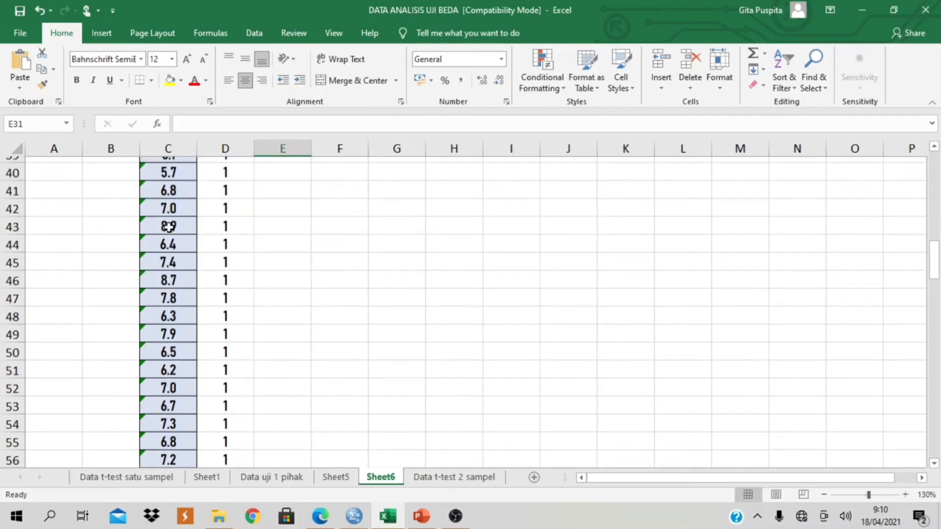
pyautogui.scroll(-11, 169, 227)
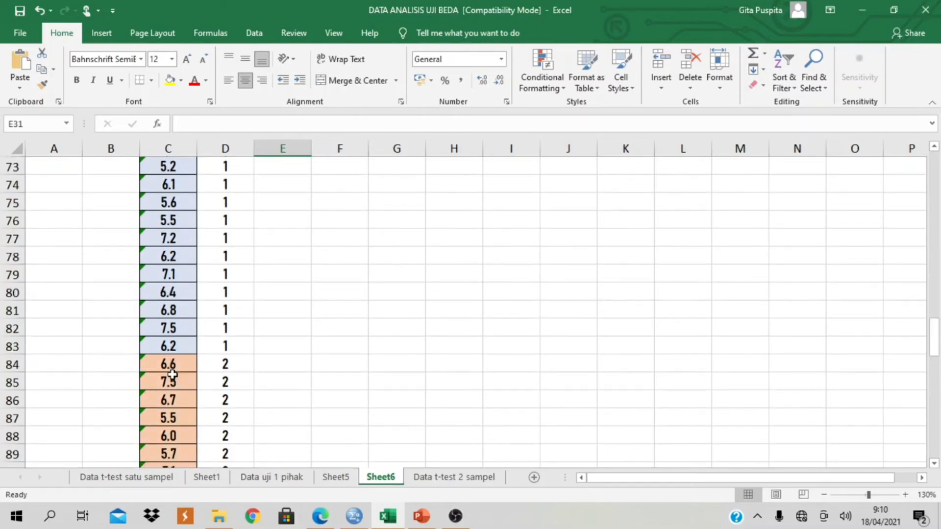
pyautogui.scroll(10, 172, 375)
pyautogui.scroll(5, 263, 298)
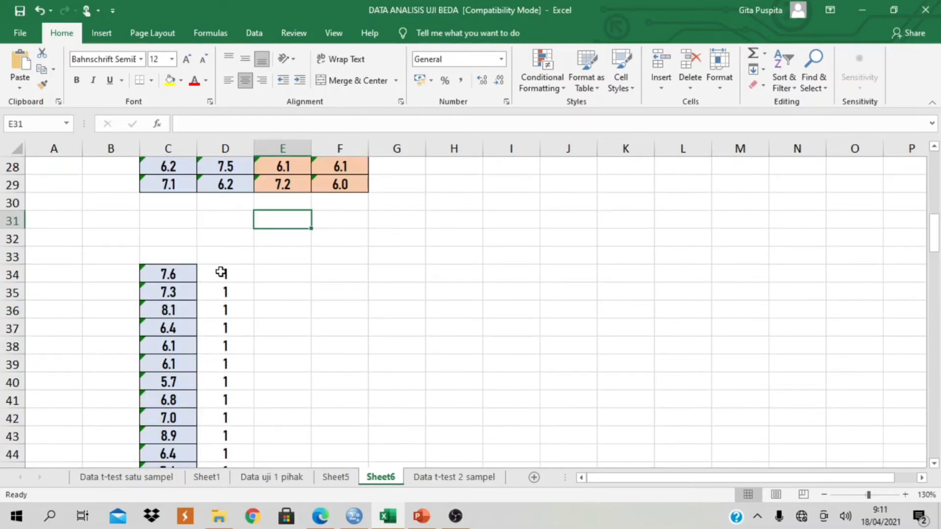
pyautogui.click(221, 273)
pyautogui.scroll(-2, 223, 292)
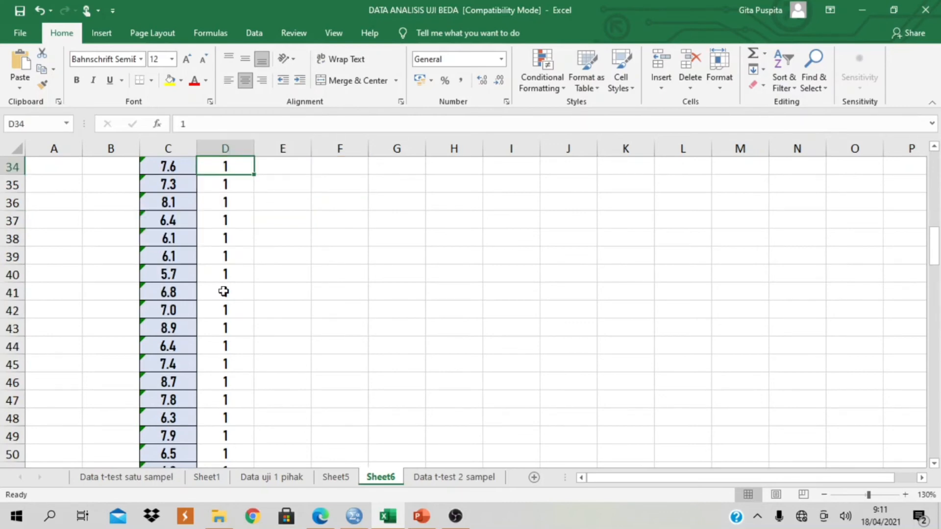
pyautogui.scroll(-15, 224, 291)
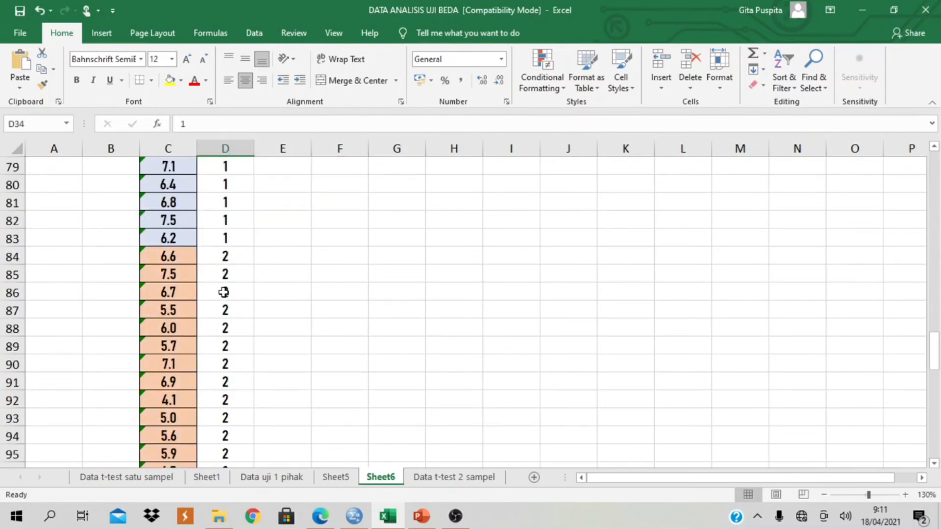
pyautogui.click(231, 259)
pyautogui.scroll(-12, 231, 267)
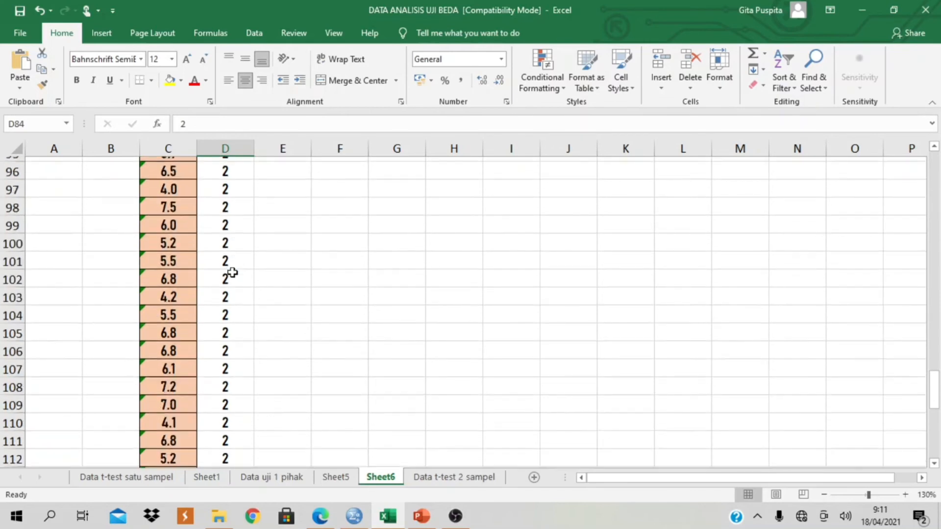
pyautogui.scroll(-4, 236, 324)
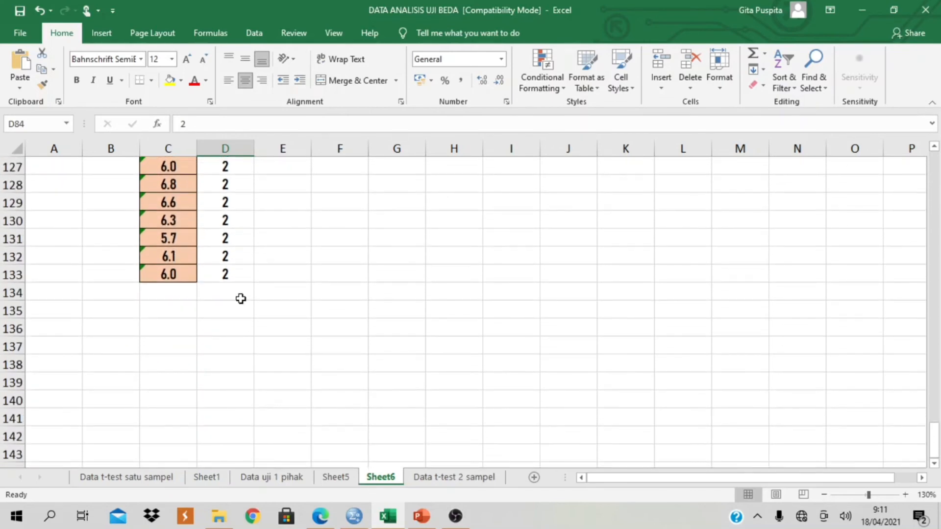
pyautogui.scroll(1, 240, 294)
pyautogui.scroll(18, 241, 291)
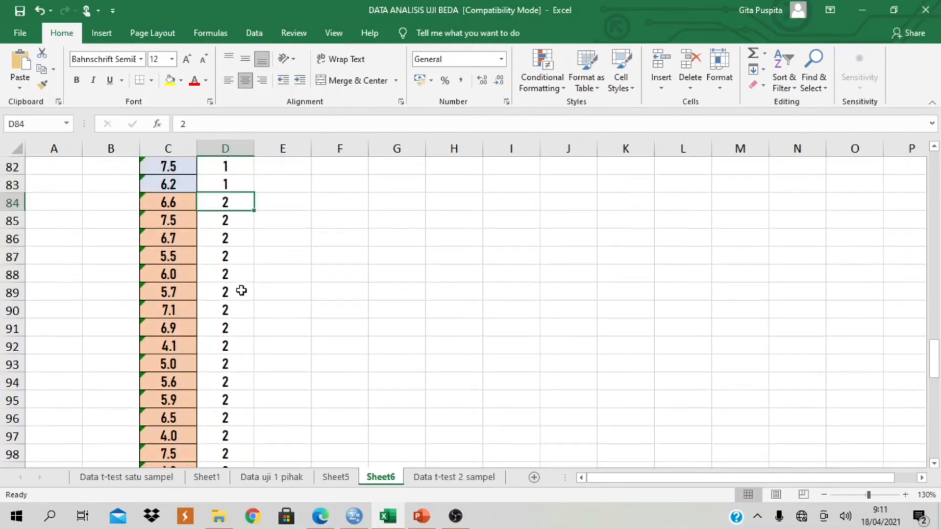
pyautogui.scroll(12, 241, 290)
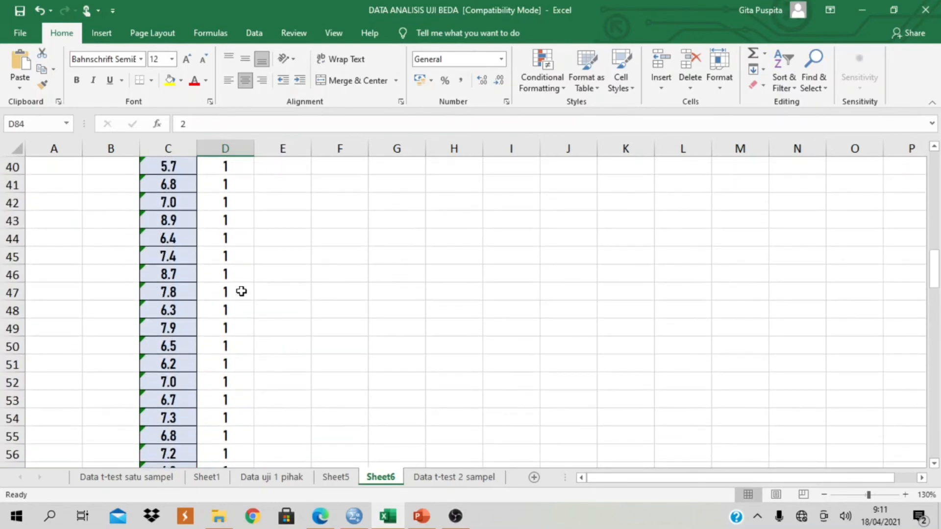
pyautogui.scroll(2, 241, 291)
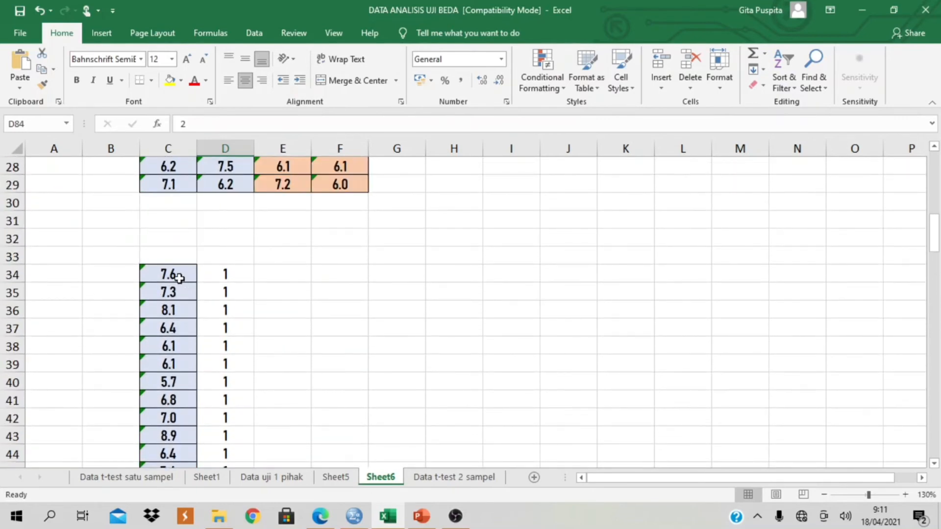
# - Copy the stacked scores and gender codes in C34:D133 and paste them into SPSS from the first row of prestasi and gender
pyautogui.moveTo(178, 275); pyautogui.dragTo(229, 427)
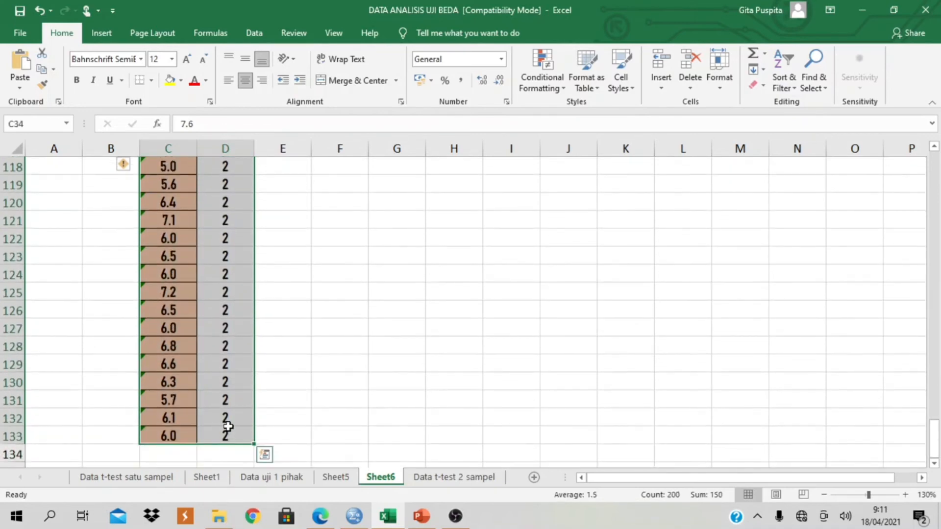
pyautogui.hotkey('ctrl', 'c')
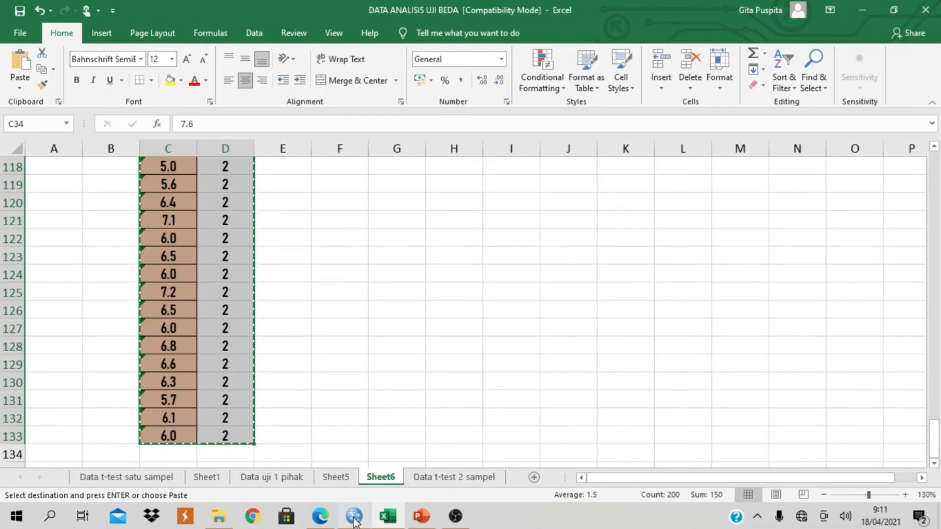
pyautogui.hotkey('alt', 'Tab')
pyautogui.click(82, 104)
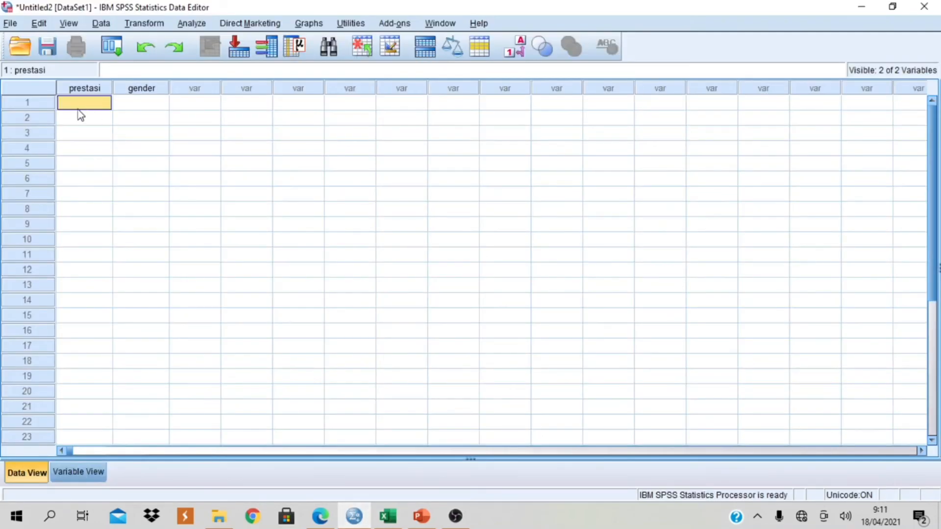
pyautogui.hotkey('ctrl', 'v')
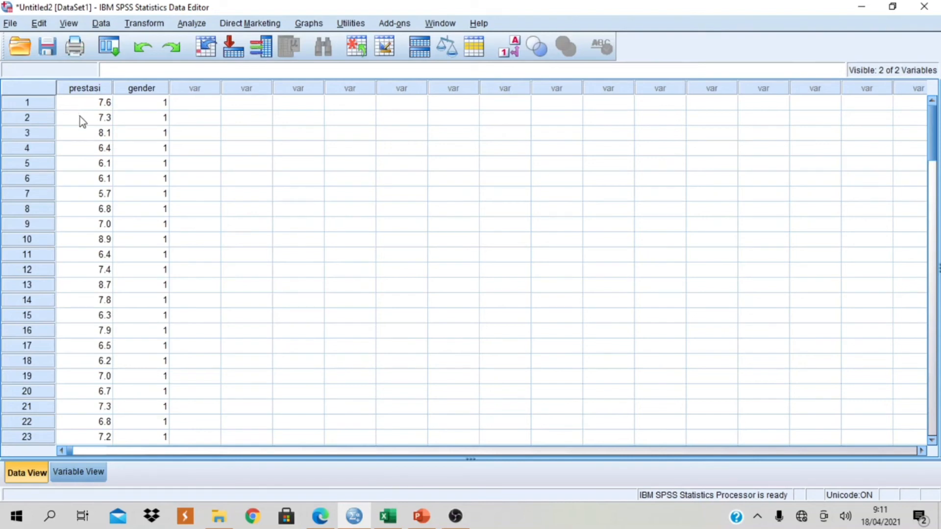
# - Examine the pasted prestasi scores and gender codes in Data View from row 1 to row 100
pyautogui.scroll(-6, 83, 129)
pyautogui.scroll(-9, 90, 189)
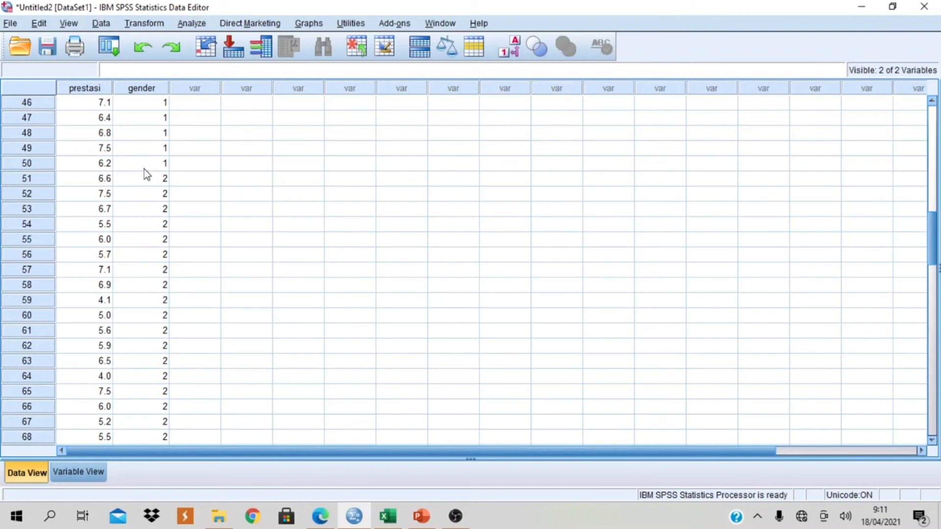
pyautogui.scroll(-4, 166, 264)
pyautogui.scroll(-8, 166, 265)
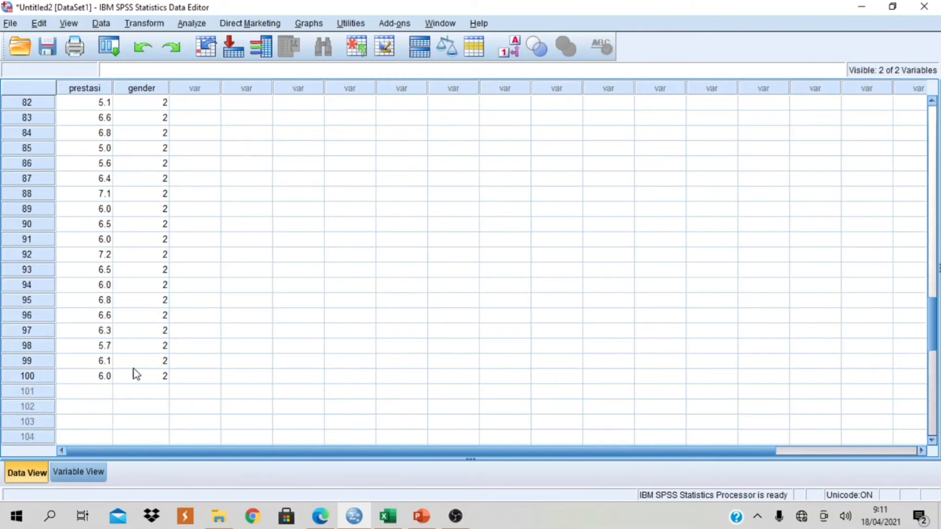
pyautogui.scroll(3, 132, 375)
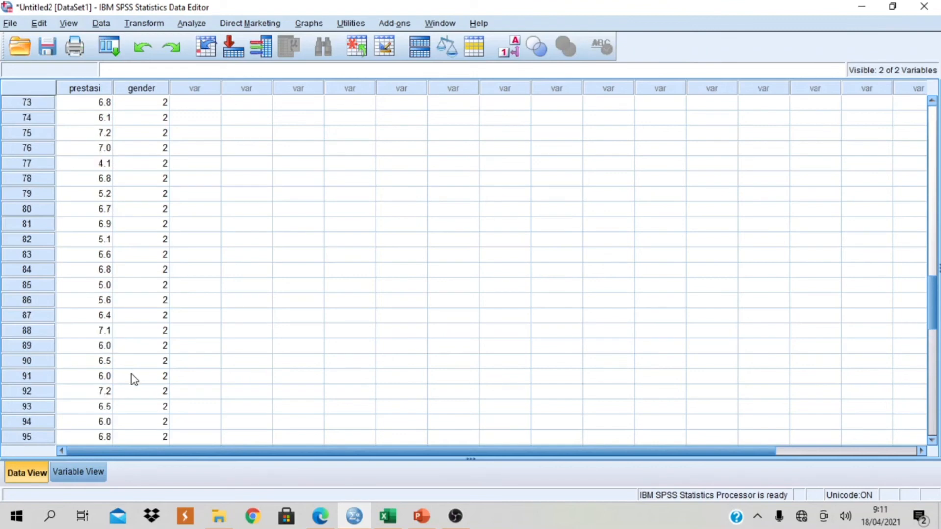
pyautogui.scroll(20, 132, 380)
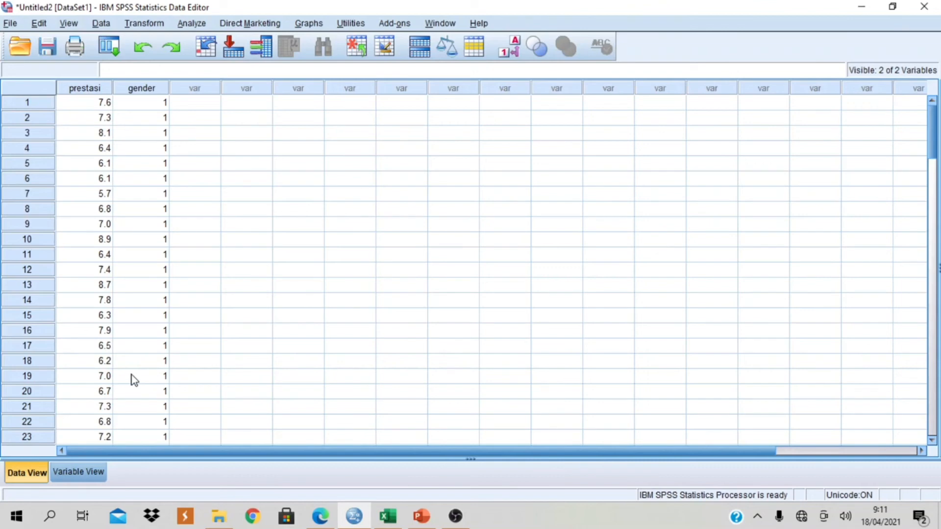
# - Start an Independent-Samples T Test with prestasi as the test variable and gender as the grouping variable
pyautogui.click(205, 23)
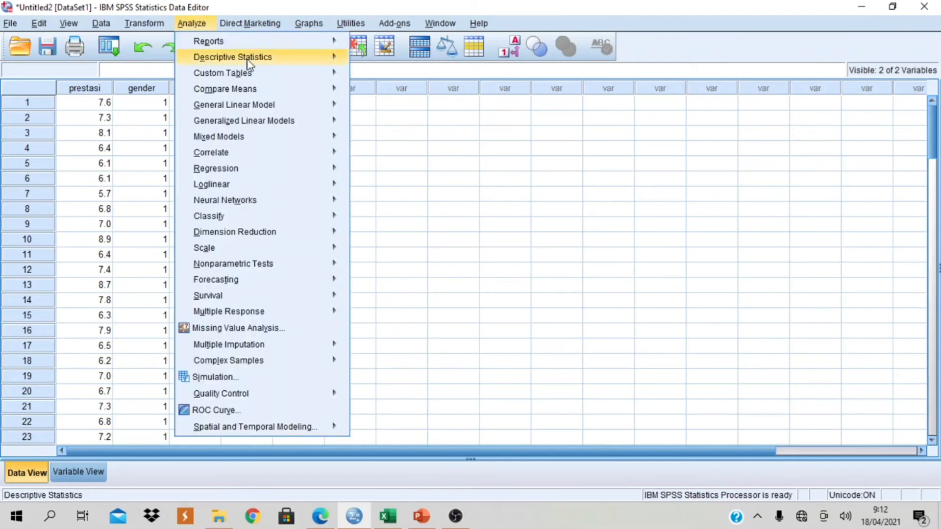
pyautogui.moveTo(277, 93)
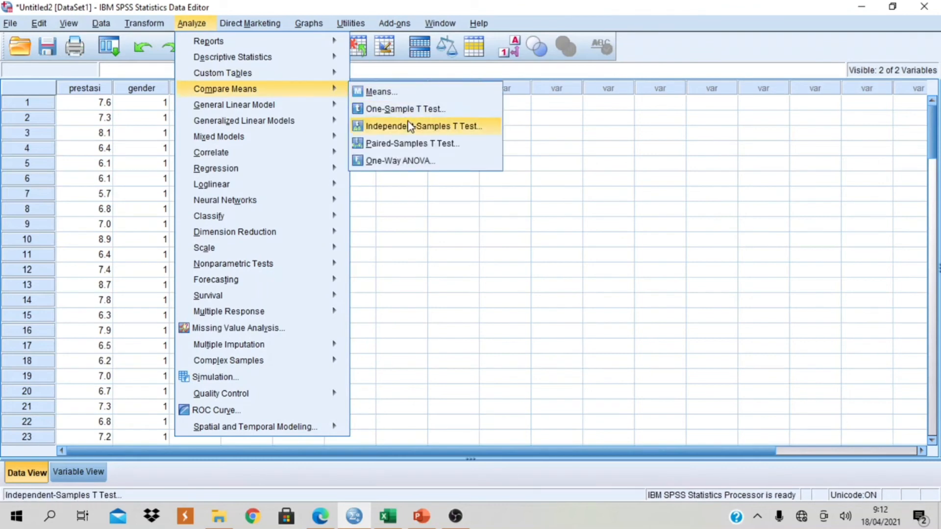
pyautogui.click(487, 128)
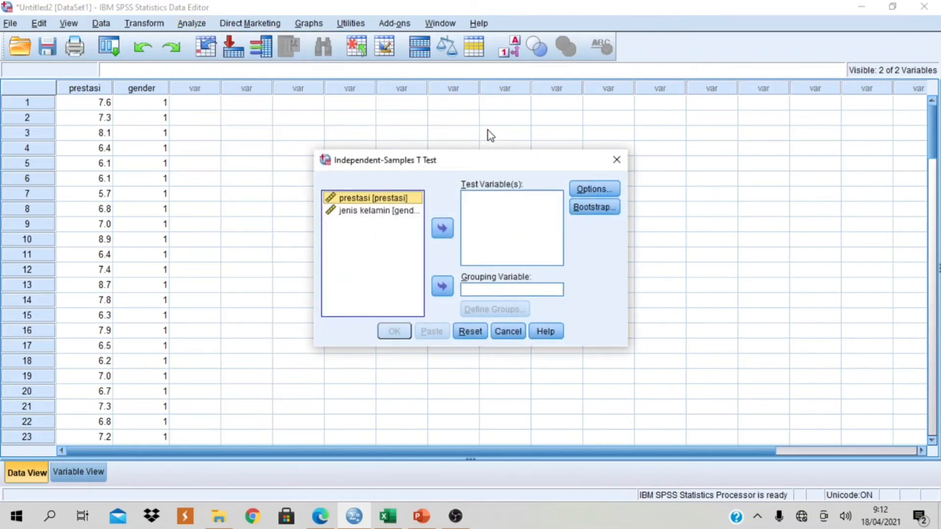
pyautogui.click(442, 230)
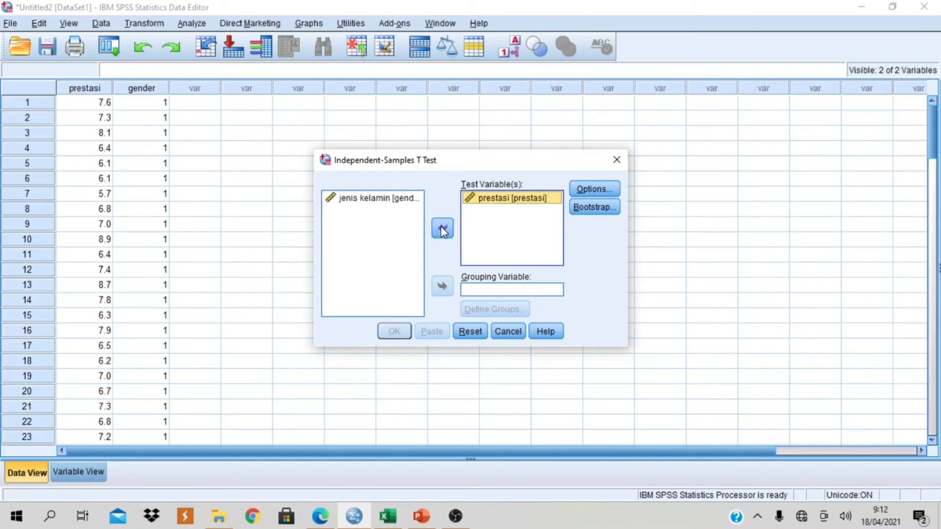
pyautogui.click(349, 200)
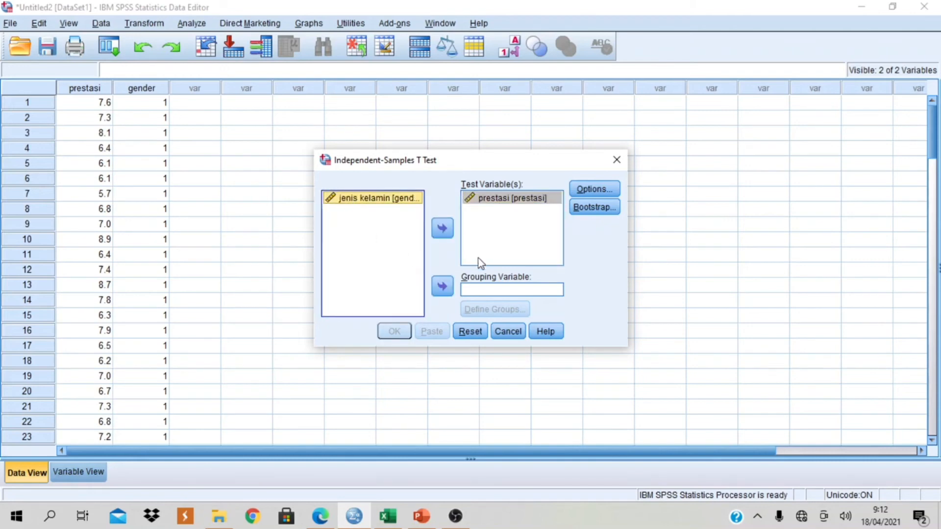
pyautogui.click(441, 288)
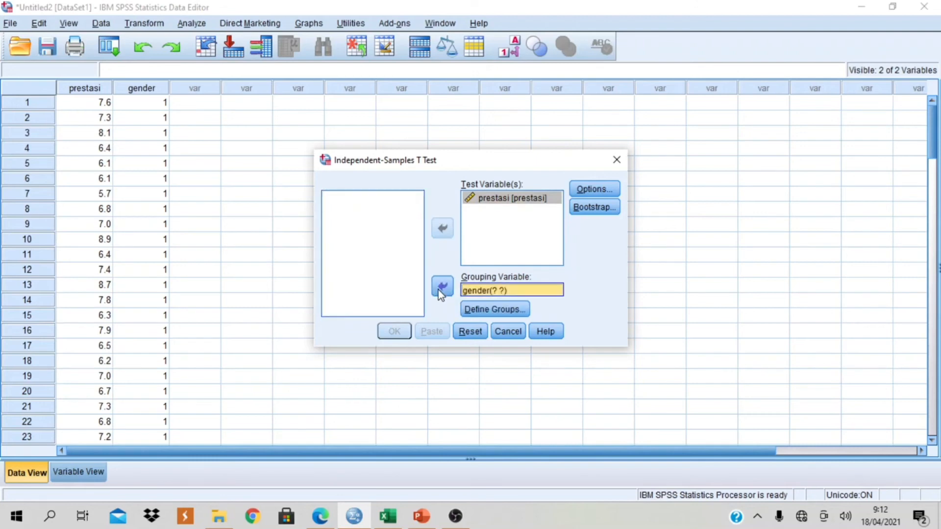
# - Define the gender groups with Group 1 as 1 and Group 2 as 2, and run the test
pyautogui.click(490, 310)
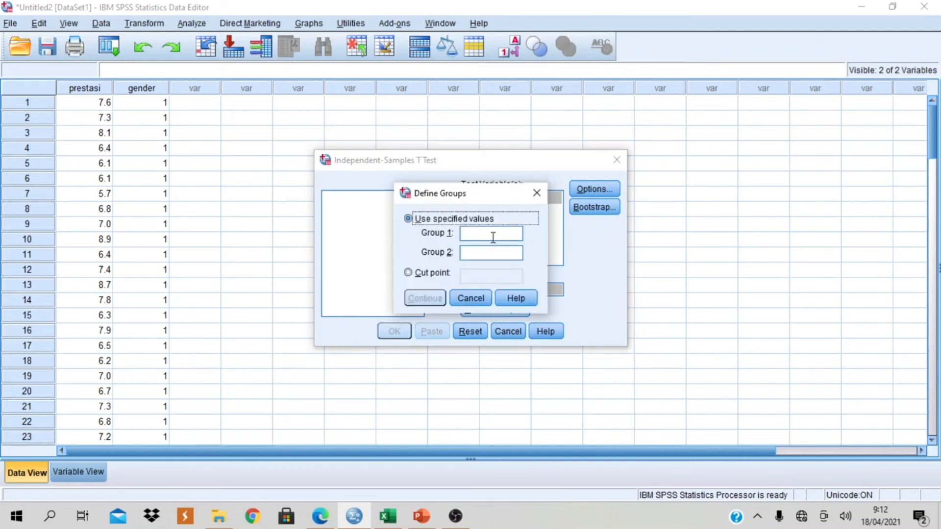
pyautogui.click(494, 236)
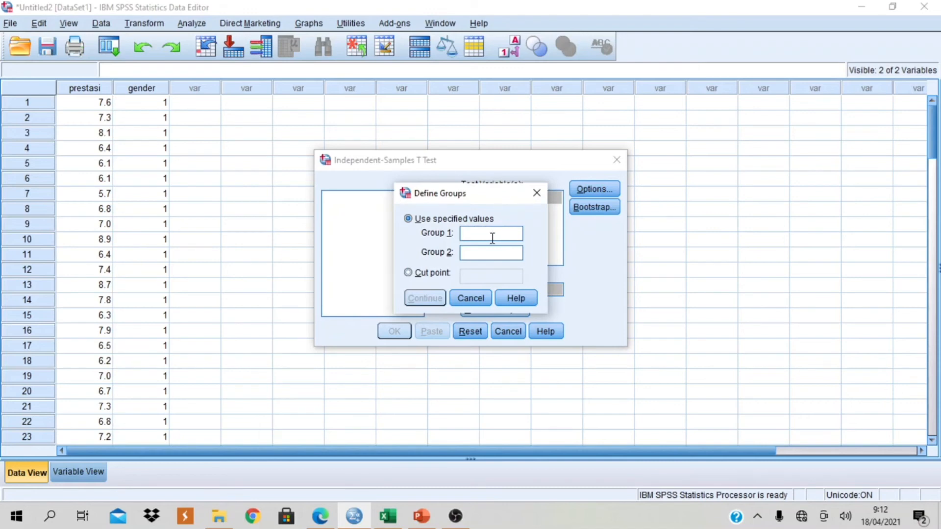
pyautogui.write('1')
pyautogui.click(482, 255)
pyautogui.write('2')
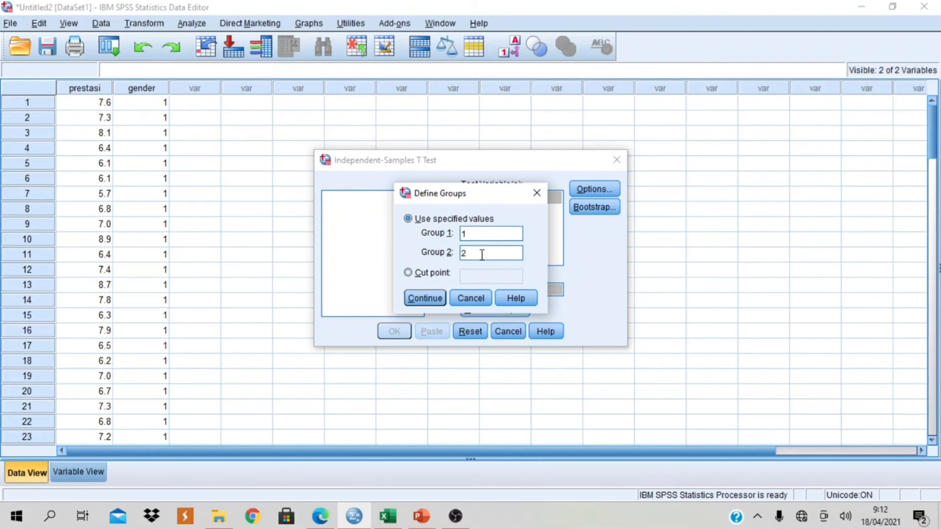
pyautogui.click(437, 299)
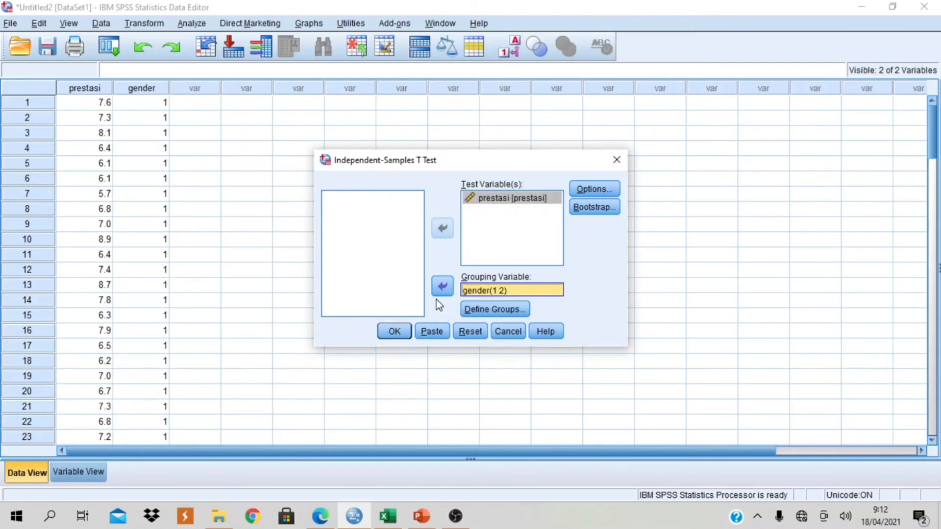
pyautogui.click(395, 334)
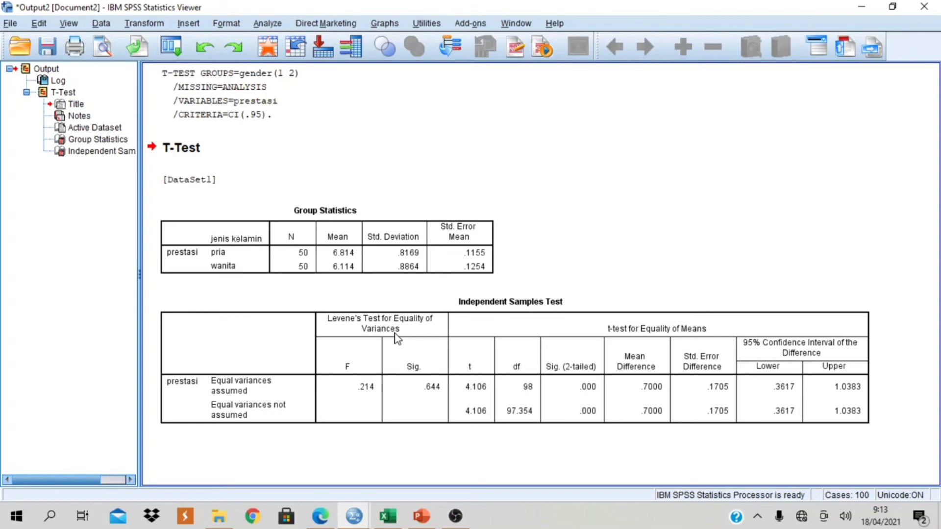
# - Examine the Group Statistics and Independent Samples Test tables in the output for pria and wanita
pyautogui.click(396, 339)
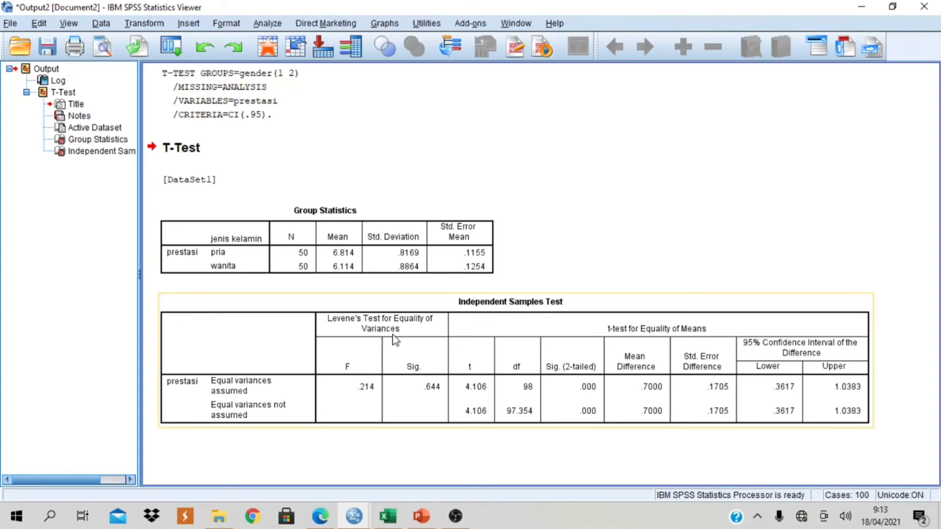
pyautogui.click(512, 246)
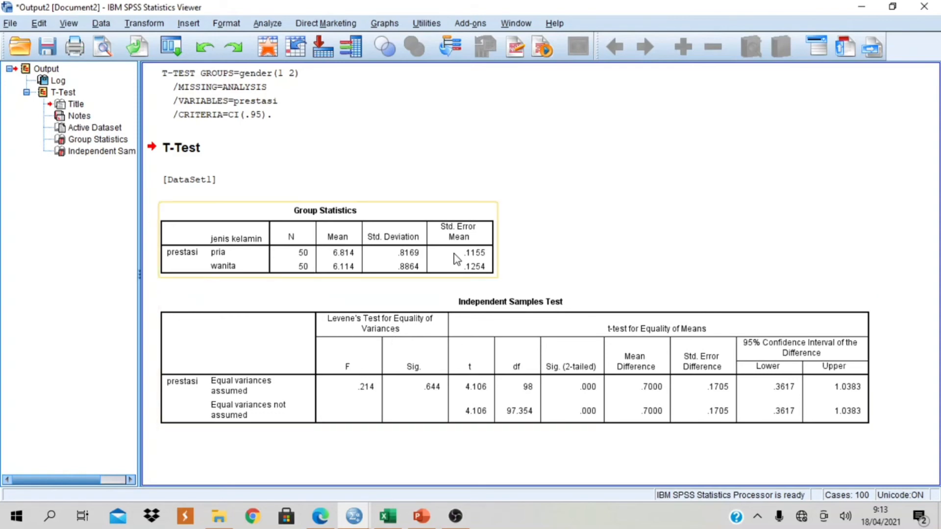
pyautogui.click(199, 262)
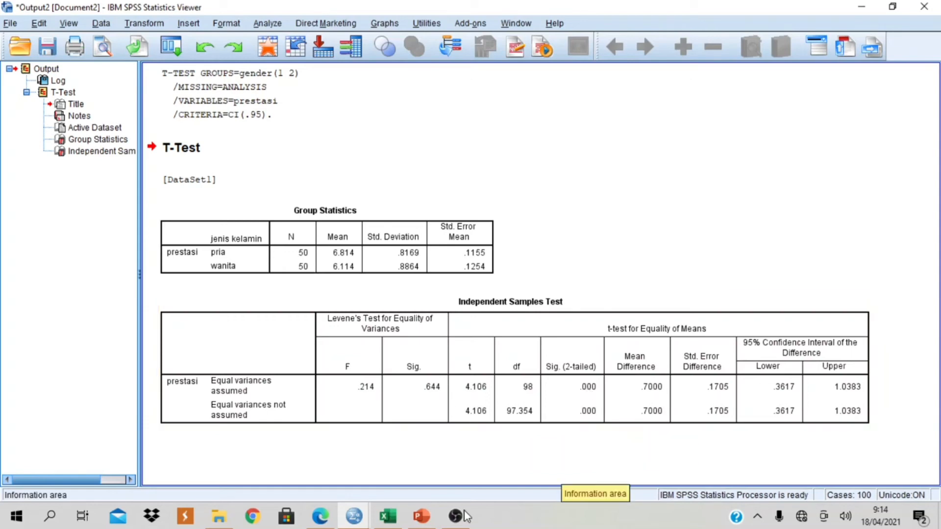
# - Switch to PowerPoint and present the "Analisis Uji-t Dua sampel Saling Bebas" output tables as a slide show
pyautogui.click(421, 516)
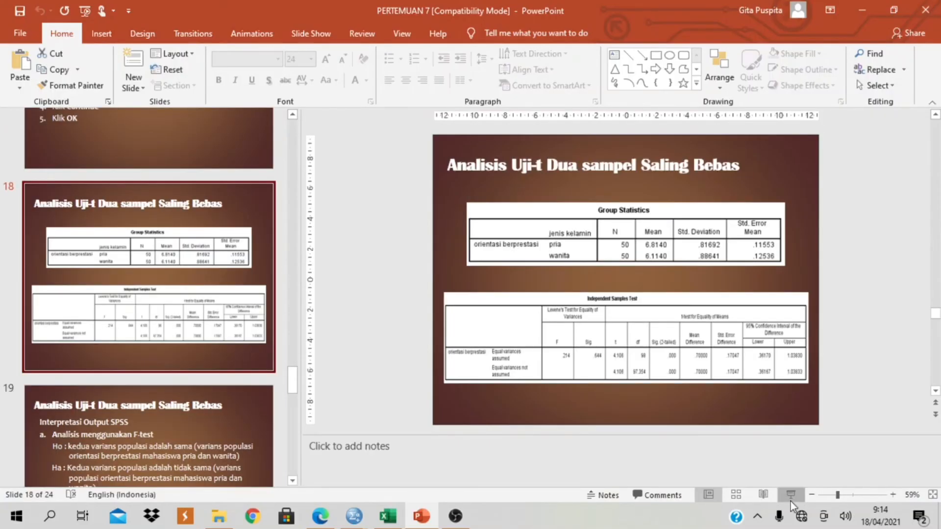
pyautogui.click(791, 495)
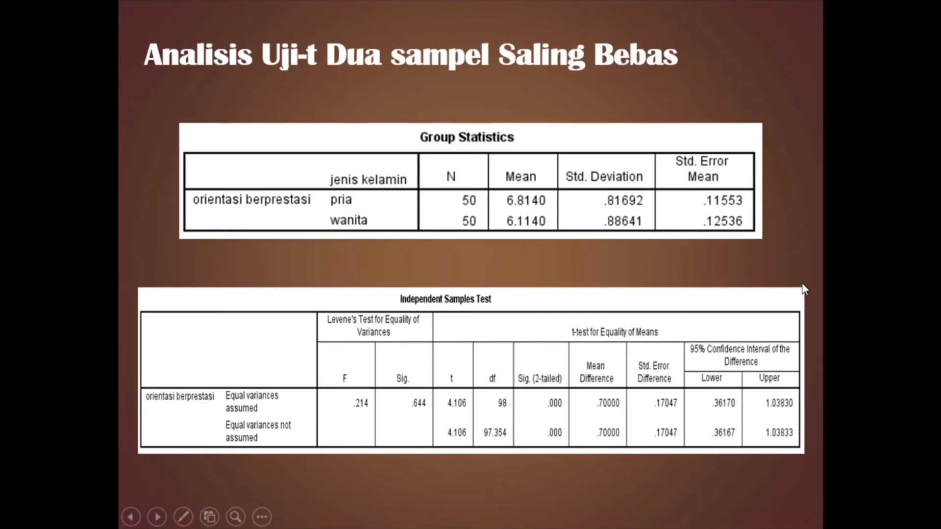